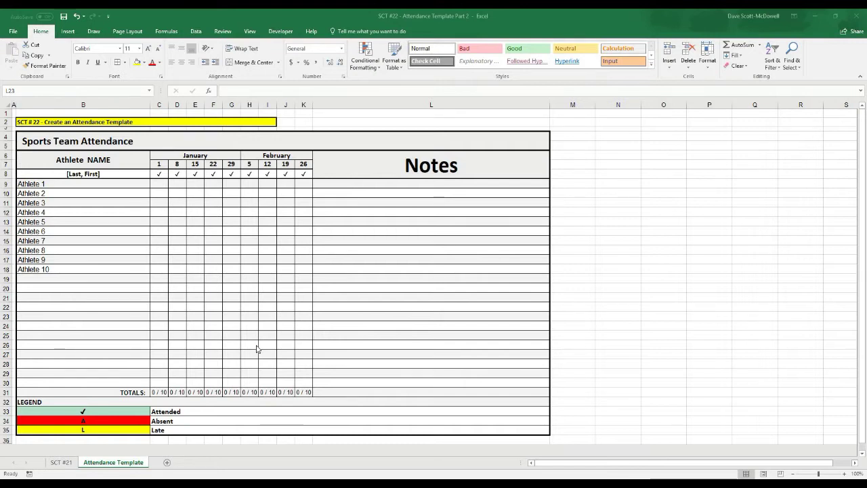
- Choose ✓ from C9's dropdown to mark Athlete 1 attended on January 1
{"action": "left_click", "coordinate": [160, 184]}
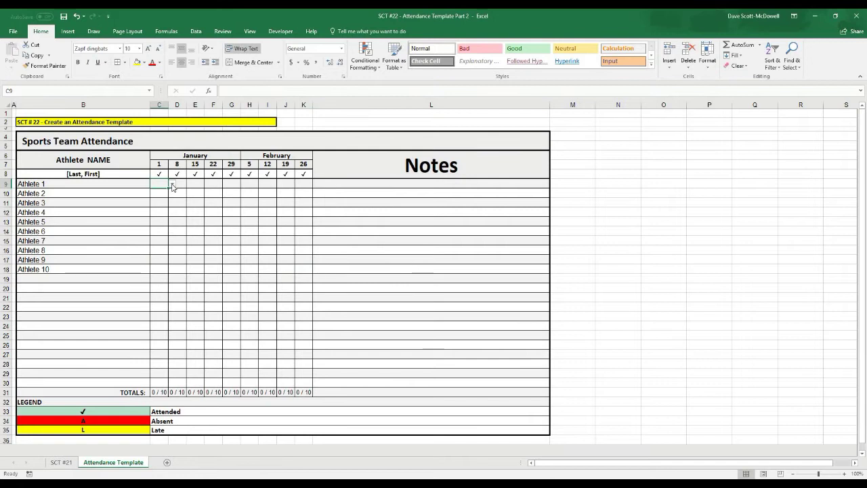
{"action": "left_click", "coordinate": [173, 184]}
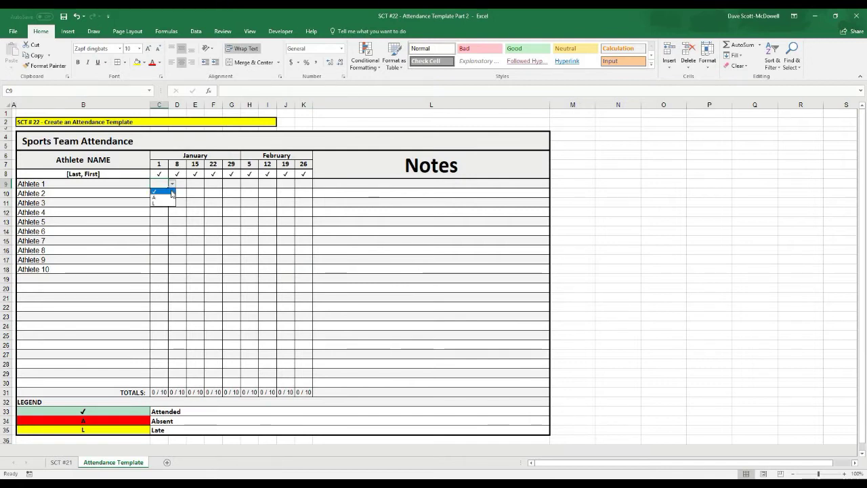
{"action": "left_click", "coordinate": [161, 191]}
{"action": "left_click", "coordinate": [217, 242]}
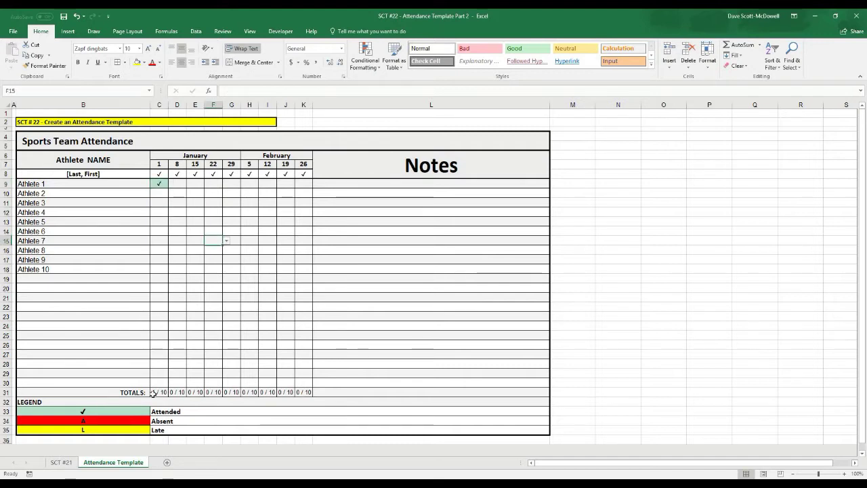
{"action": "left_click", "coordinate": [366, 332]}
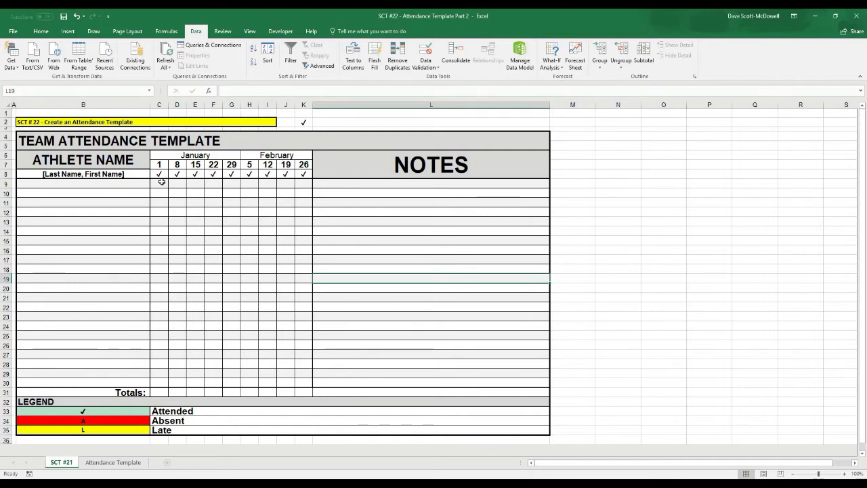
- Apply List data validation to C9:J30 with source =$B$33:$B$35
{"action": "left_click", "coordinate": [162, 183]}
{"action": "mouse_move", "coordinate": [162, 183]}
{"action": "left_mouse_down"}
{"action": "mouse_move", "coordinate": [159, 373]}
{"action": "mouse_move", "coordinate": [299, 383]}
{"action": "left_mouse_up"}
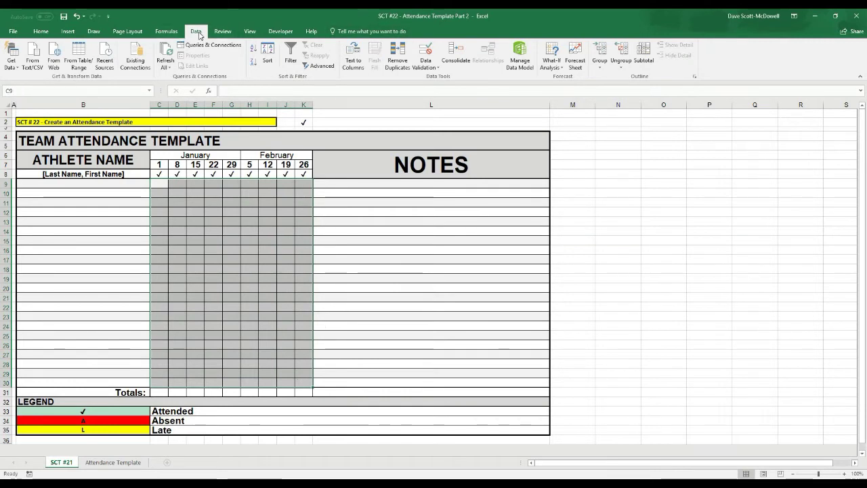
{"action": "left_click", "coordinate": [428, 67]}
{"action": "left_click", "coordinate": [444, 77]}
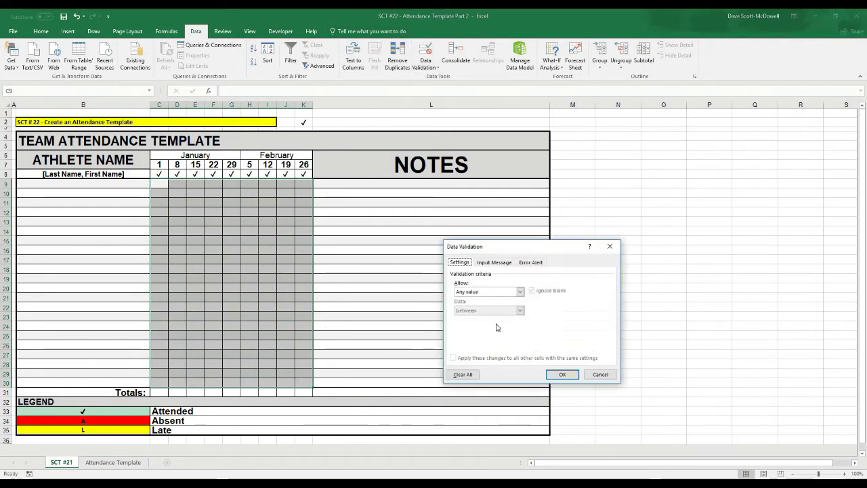
{"action": "left_click", "coordinate": [520, 292]}
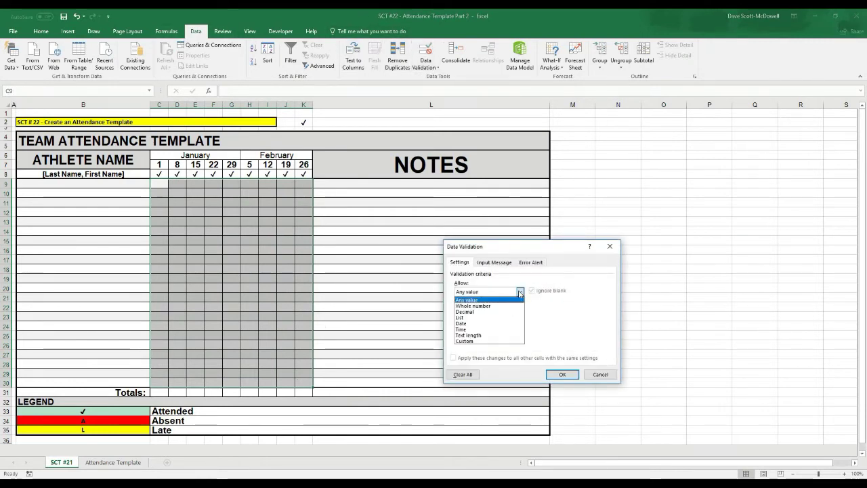
{"action": "left_click", "coordinate": [468, 318]}
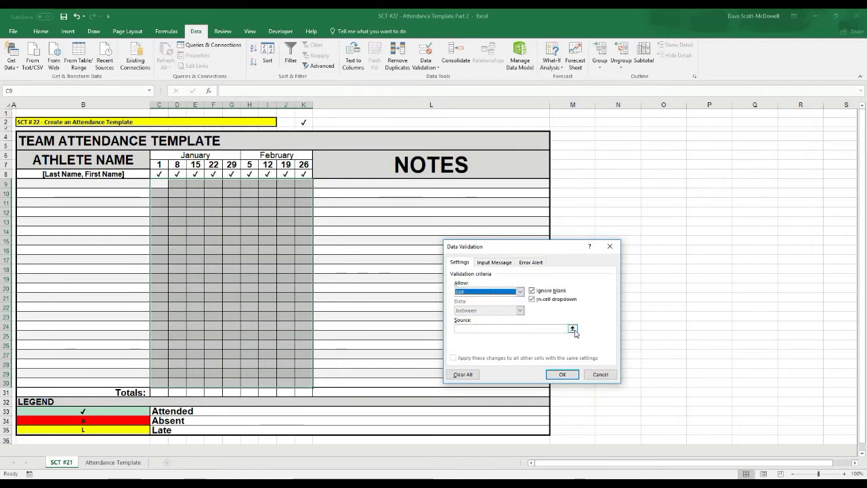
{"action": "left_click", "coordinate": [572, 329]}
{"action": "left_click_drag", "start_coordinate": [90, 412], "coordinate": [84, 429]}
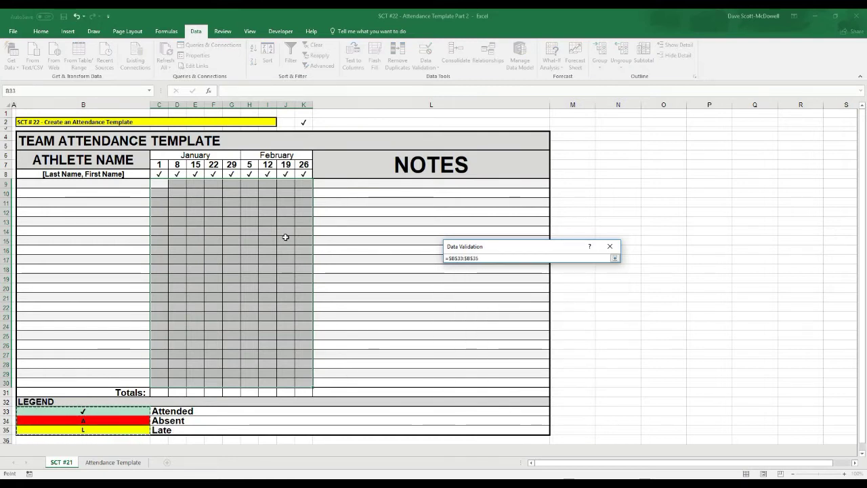
{"action": "left_click", "coordinate": [614, 258]}
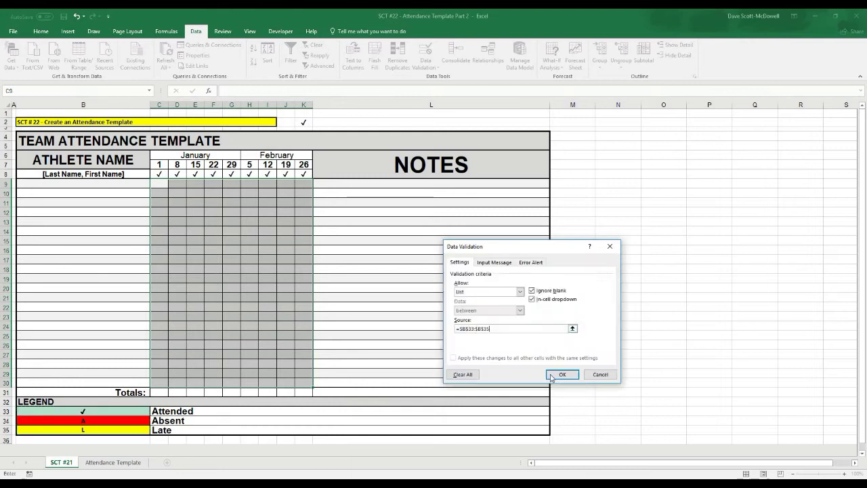
{"action": "left_click", "coordinate": [560, 374]}
{"action": "left_click", "coordinate": [213, 249]}
{"action": "left_click", "coordinate": [175, 194]}
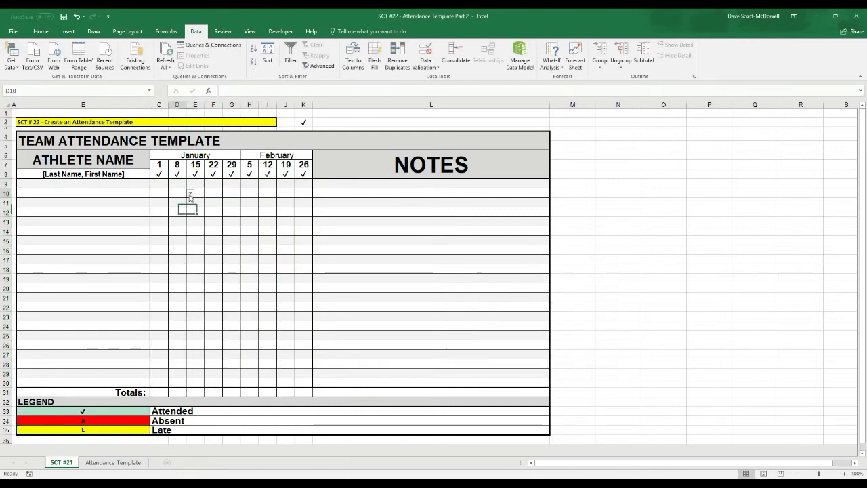
- Use the dropdowns to enter ✓ in D10, A in E11 and ✓ in E14
{"action": "left_click", "coordinate": [191, 194]}
{"action": "left_click", "coordinate": [182, 201]}
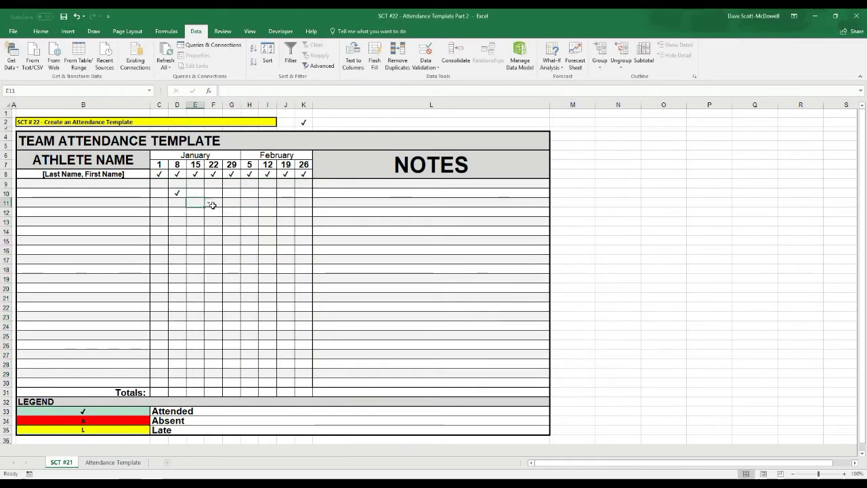
{"action": "left_click", "coordinate": [197, 203]}
{"action": "left_click", "coordinate": [208, 202]}
{"action": "left_click", "coordinate": [196, 216]}
{"action": "left_click", "coordinate": [196, 231]}
{"action": "left_click", "coordinate": [208, 231]}
{"action": "left_click", "coordinate": [194, 238]}
{"action": "left_click", "coordinate": [248, 240]}
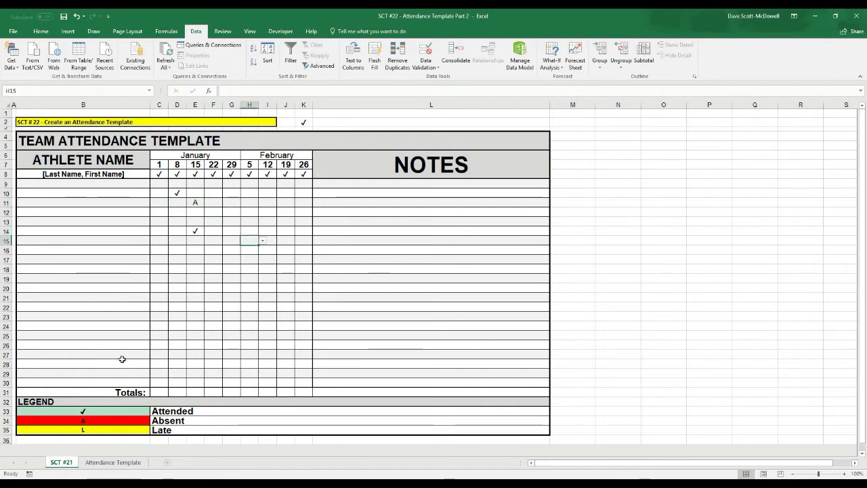
- Retype legend cell B35 as LATE and pick LATE from the G15 and G14 dropdowns
{"action": "left_click_drag", "start_coordinate": [83, 412], "coordinate": [91, 429]}
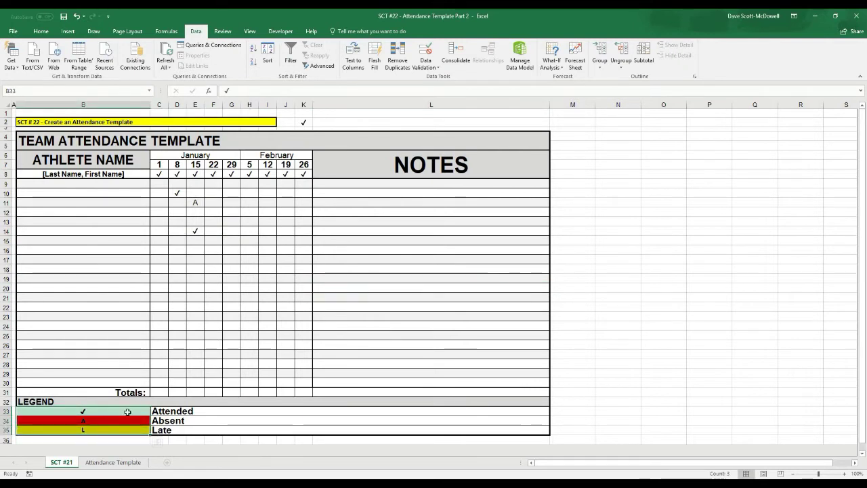
{"action": "left_click", "coordinate": [94, 430]}
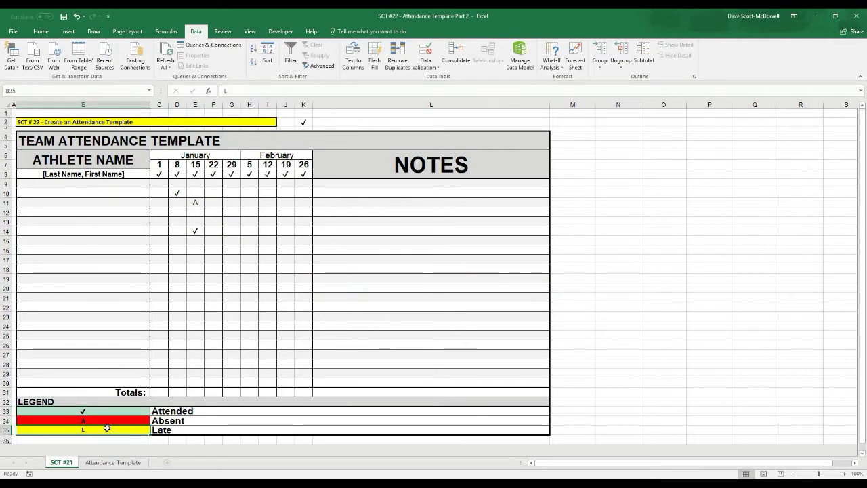
{"action": "type", "text": "LA"}
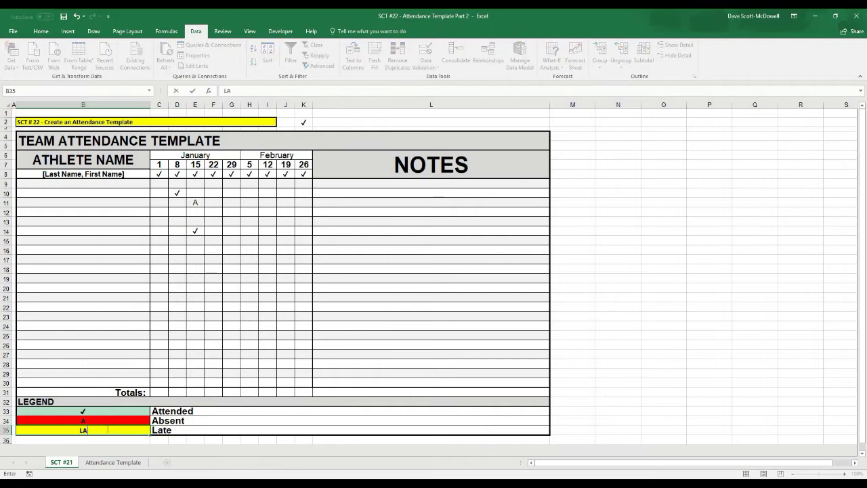
{"action": "type", "text": "TE"}
{"action": "left_click", "coordinate": [236, 240]}
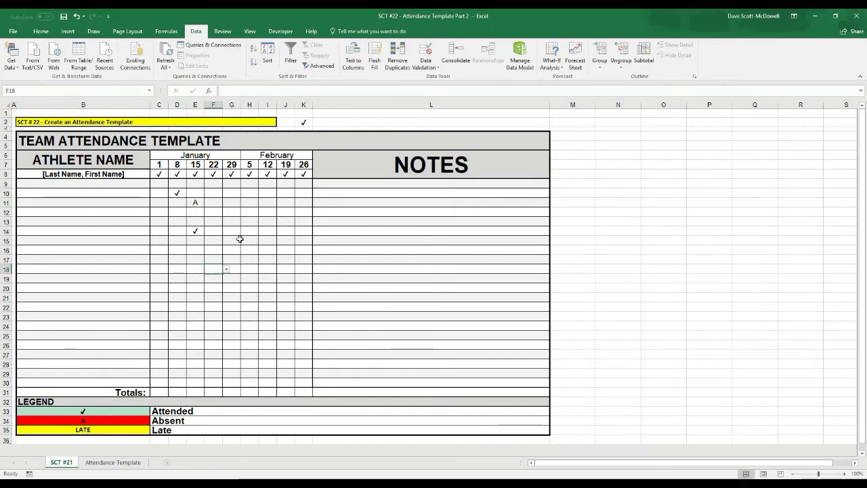
{"action": "left_click", "coordinate": [245, 242]}
{"action": "left_click", "coordinate": [230, 261]}
{"action": "left_click", "coordinate": [231, 231]}
{"action": "left_click", "coordinate": [244, 232]}
{"action": "left_click", "coordinate": [230, 250]}
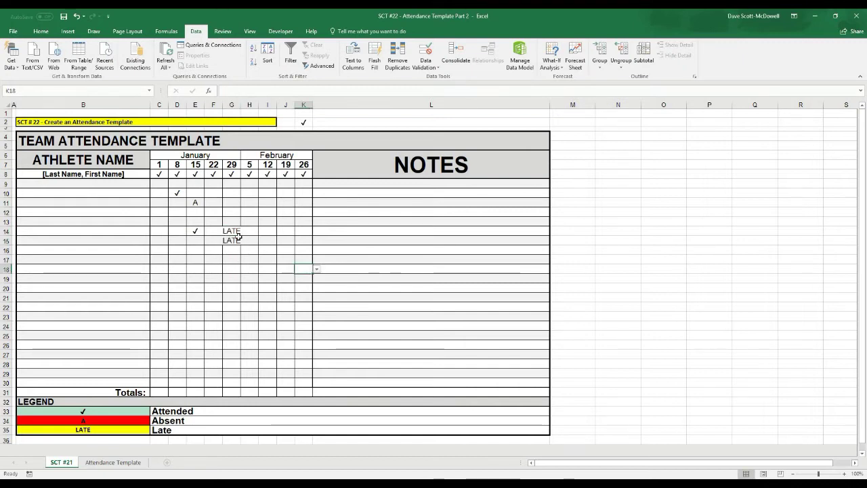
- Clear the LATE entries in G14:G15 and restore B35 to L
{"action": "left_click_drag", "start_coordinate": [231, 233], "coordinate": [233, 245]}
{"action": "key", "text": "Delete"}
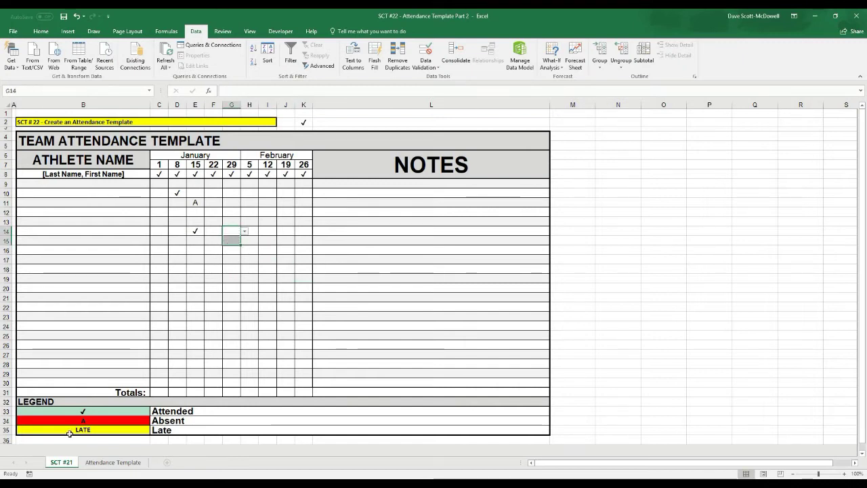
{"action": "left_click", "coordinate": [79, 430]}
{"action": "type", "text": "L"}
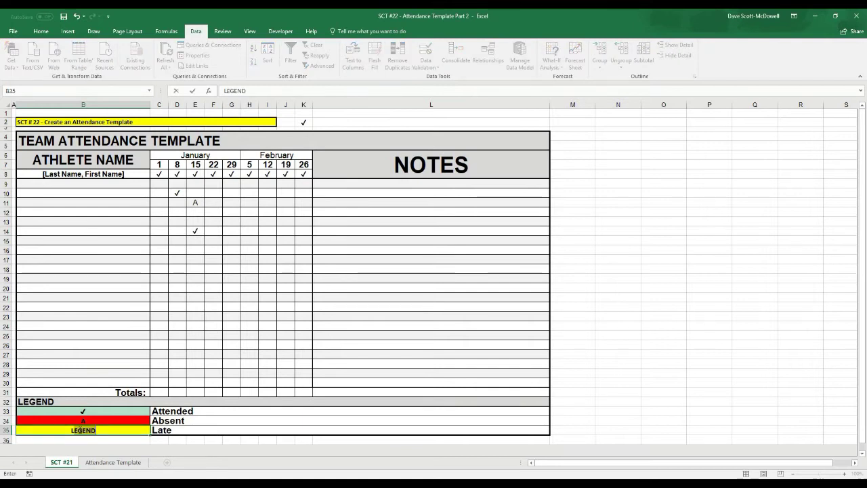
{"action": "key", "text": "Delete"}
{"action": "left_click", "coordinate": [267, 231]}
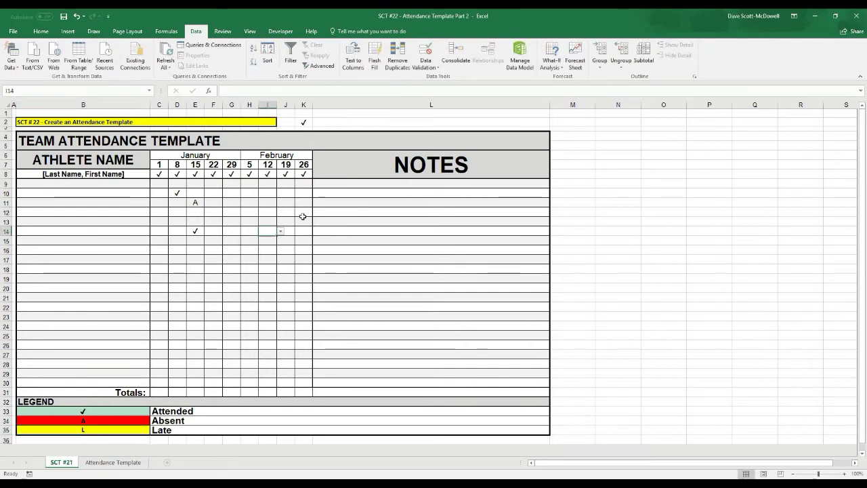
- Delete the test marks in D10:F14
{"action": "left_click_drag", "start_coordinate": [179, 194], "coordinate": [205, 237]}
{"action": "key", "text": "Delete"}
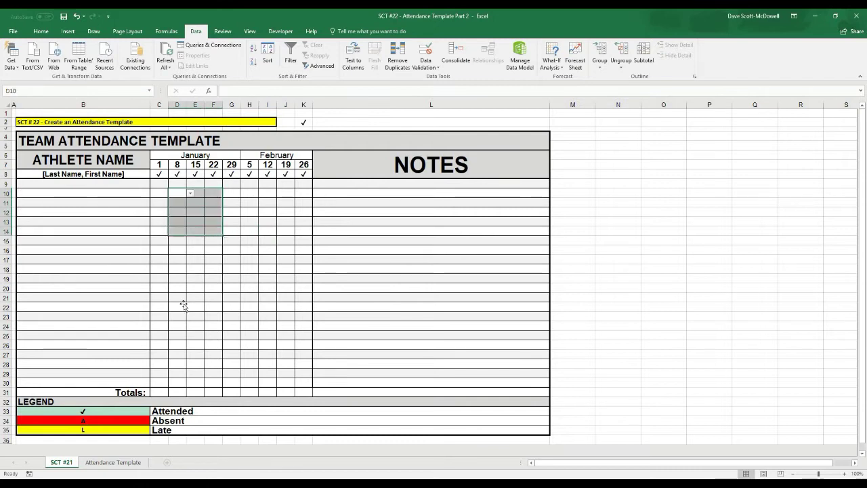
{"action": "left_click", "coordinate": [183, 306]}
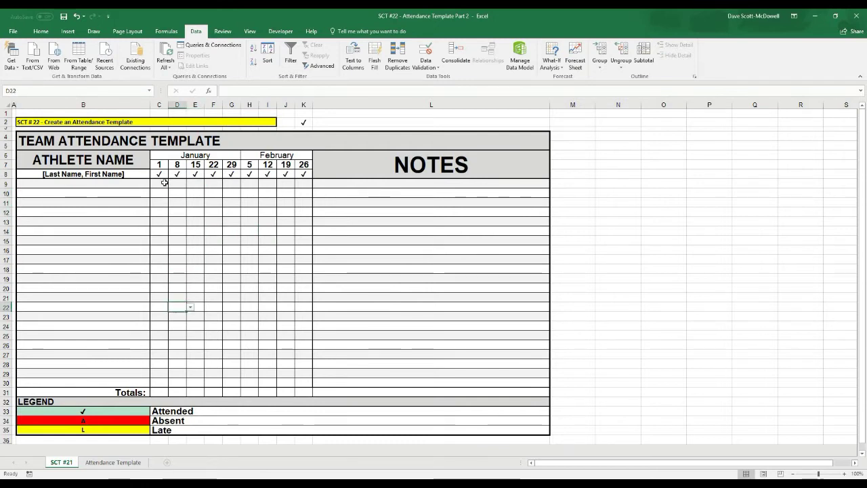
- Inspect the ✓ character in K2 without changing it, and select C9:K30
{"action": "left_click", "coordinate": [306, 122]}
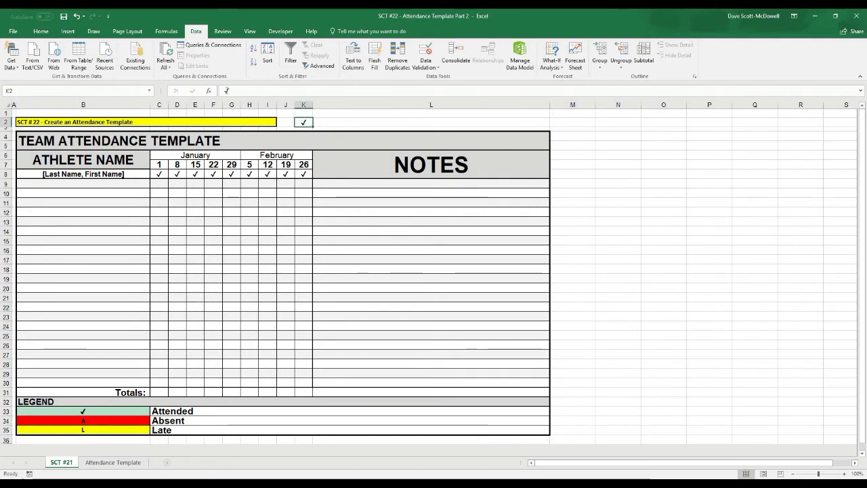
{"action": "left_click", "coordinate": [229, 90]}
{"action": "double_click", "coordinate": [227, 91]}
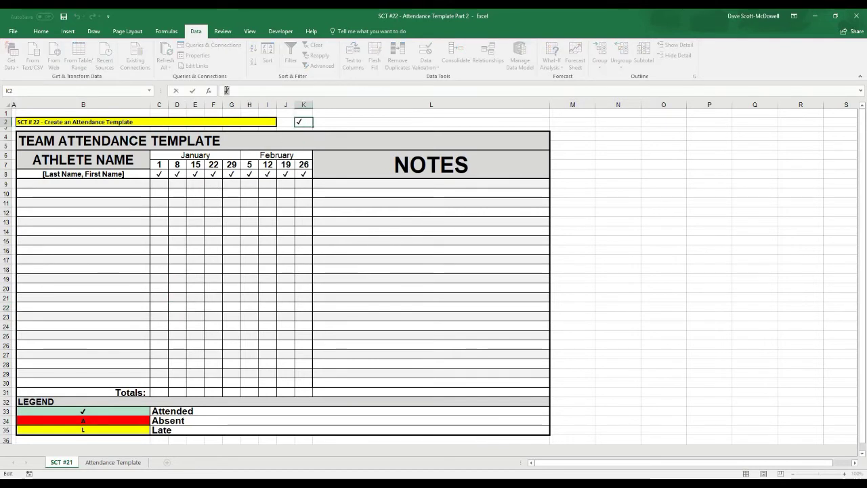
{"action": "key", "text": "Escape"}
{"action": "left_click_drag", "start_coordinate": [158, 183], "coordinate": [306, 383]}
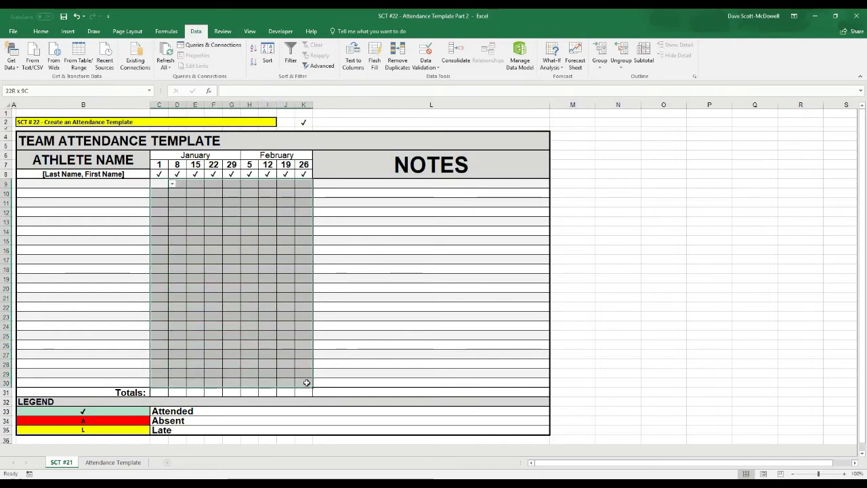
- Start a new conditional formatting rule for cells whose value equals ✓
{"action": "left_click", "coordinate": [42, 31]}
{"action": "left_click", "coordinate": [365, 57]}
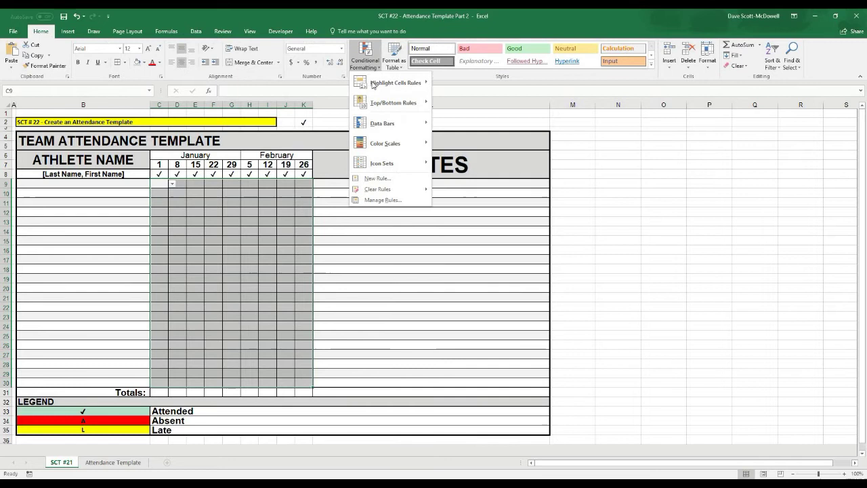
{"action": "left_click", "coordinate": [380, 178]}
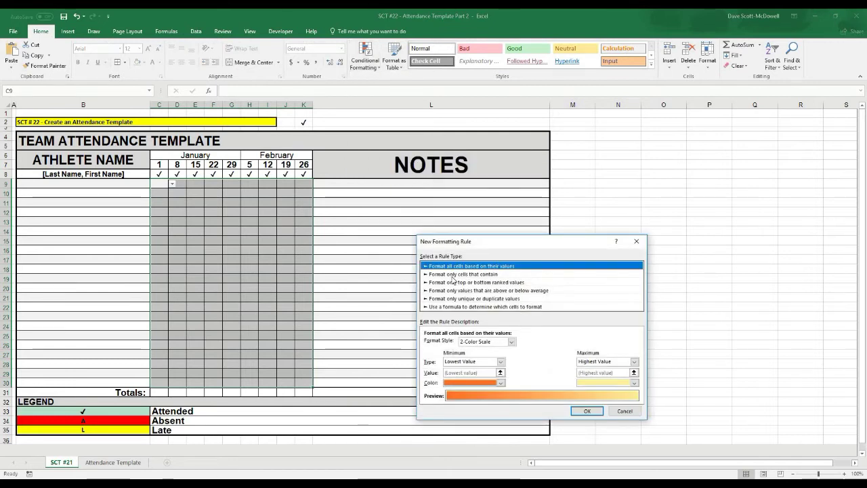
{"action": "left_click", "coordinate": [453, 275]}
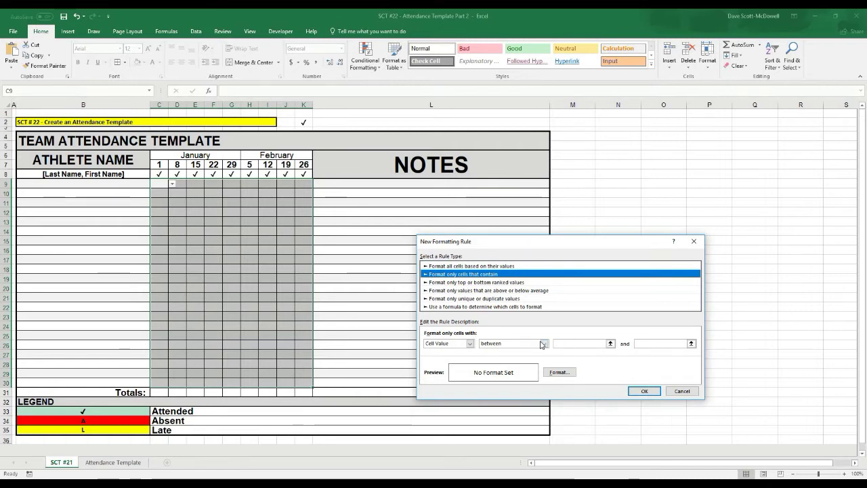
{"action": "left_click", "coordinate": [544, 344]}
{"action": "left_click", "coordinate": [509, 365]}
{"action": "left_click", "coordinate": [573, 344]}
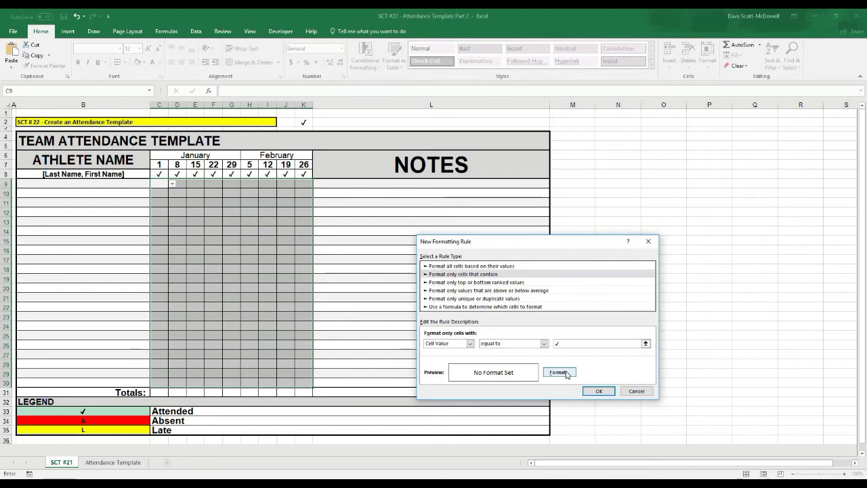
- Give the ✓ rule a pale green fill and save it
{"action": "left_click", "coordinate": [560, 372]}
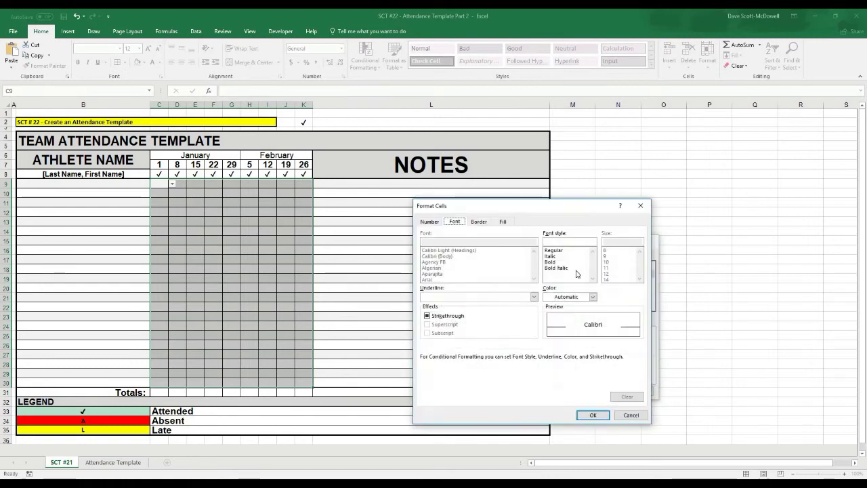
{"action": "left_click", "coordinate": [502, 222]}
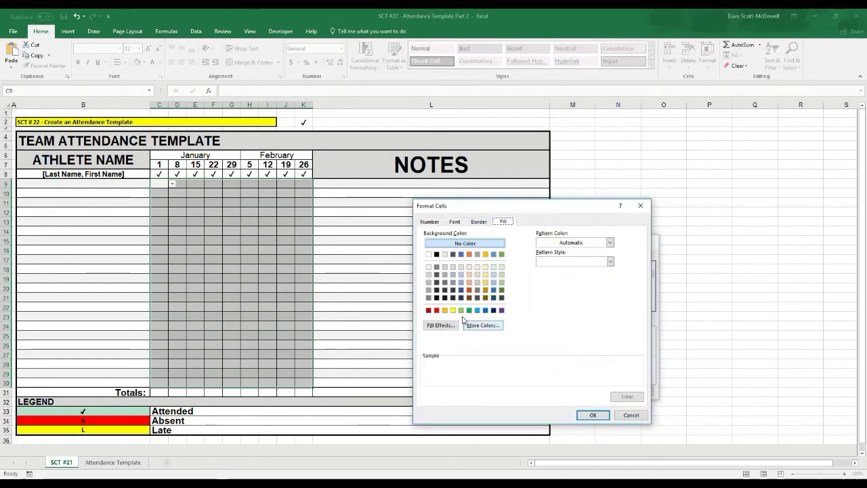
{"action": "left_click", "coordinate": [502, 275]}
{"action": "left_click", "coordinate": [502, 282]}
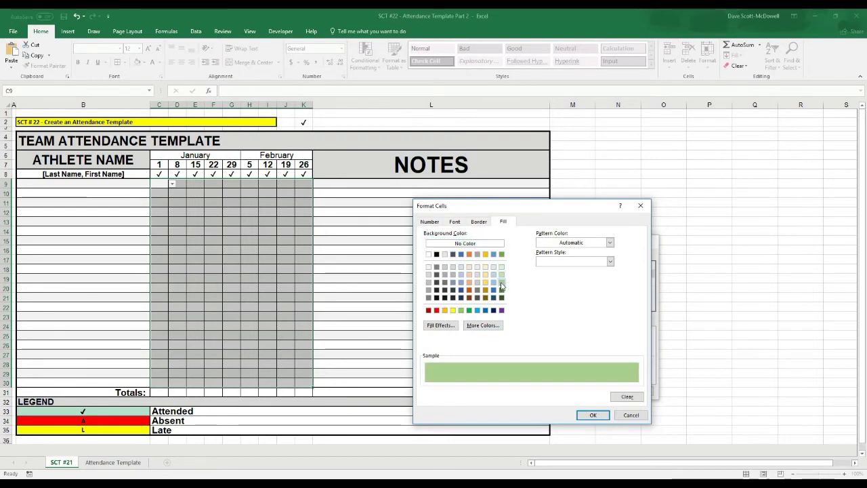
{"action": "left_click", "coordinate": [462, 310]}
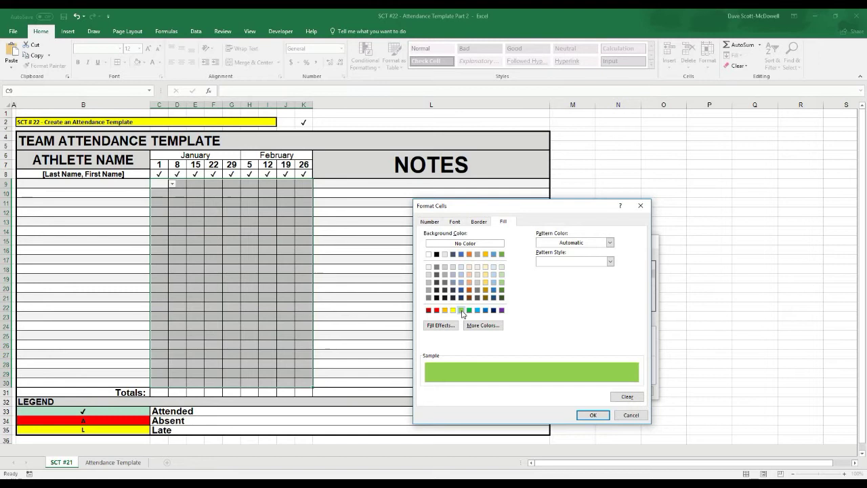
{"action": "left_click", "coordinate": [502, 274]}
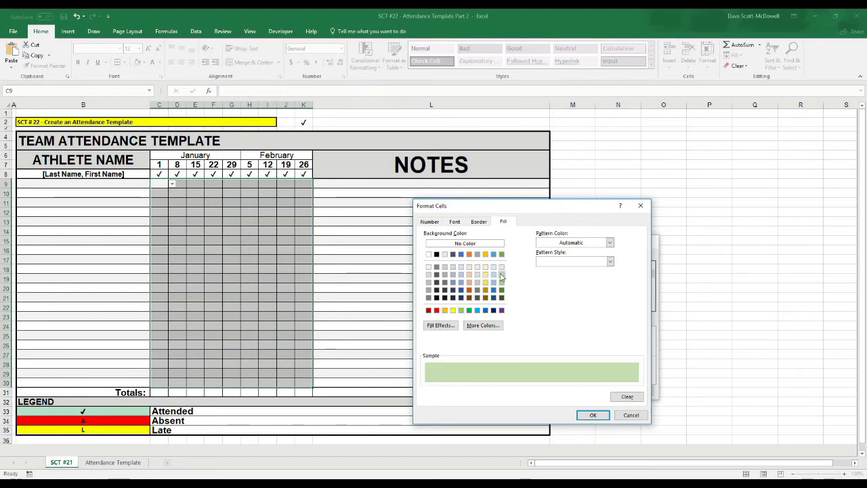
{"action": "left_click", "coordinate": [588, 415]}
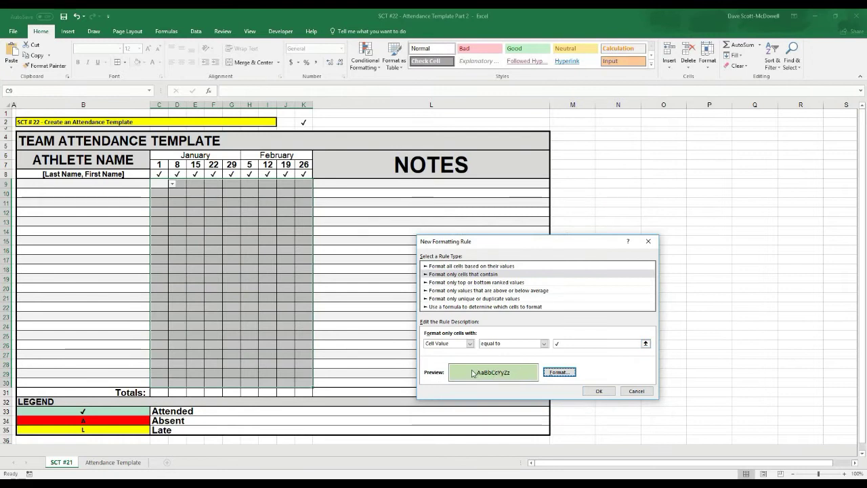
{"action": "left_click", "coordinate": [599, 391]}
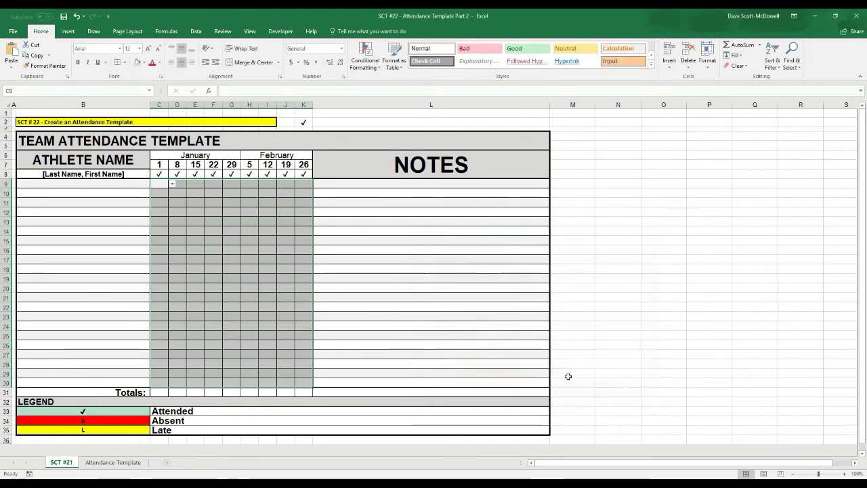
- Test ✓ in C9 and E11 to see them turn green, then delete those marks
{"action": "left_click", "coordinate": [164, 185]}
{"action": "left_click", "coordinate": [173, 184]}
{"action": "left_click", "coordinate": [165, 191]}
{"action": "left_click", "coordinate": [198, 202]}
{"action": "left_click", "coordinate": [208, 203]}
{"action": "left_click", "coordinate": [197, 212]}
{"action": "left_click", "coordinate": [193, 278]}
{"action": "left_click_drag", "start_coordinate": [166, 182], "coordinate": [298, 383]}
{"action": "key", "text": "Delete"}
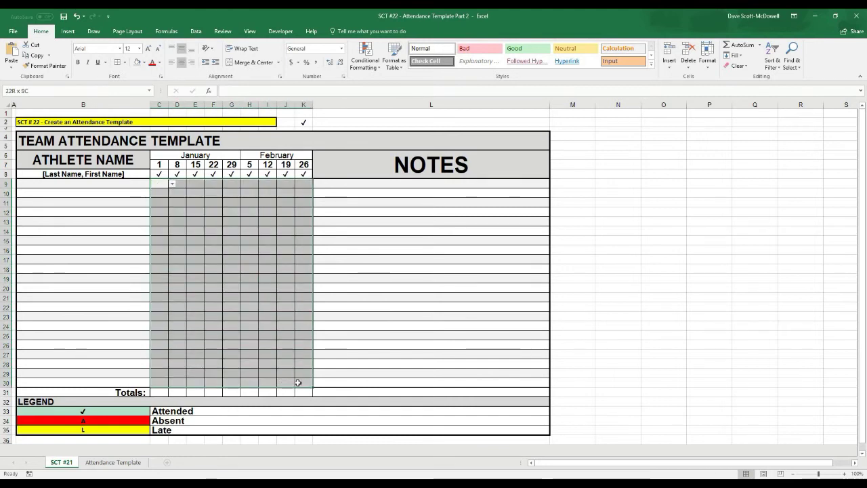
- Add a conditional formatting rule filling cells equal to A with red
{"action": "left_click", "coordinate": [366, 61]}
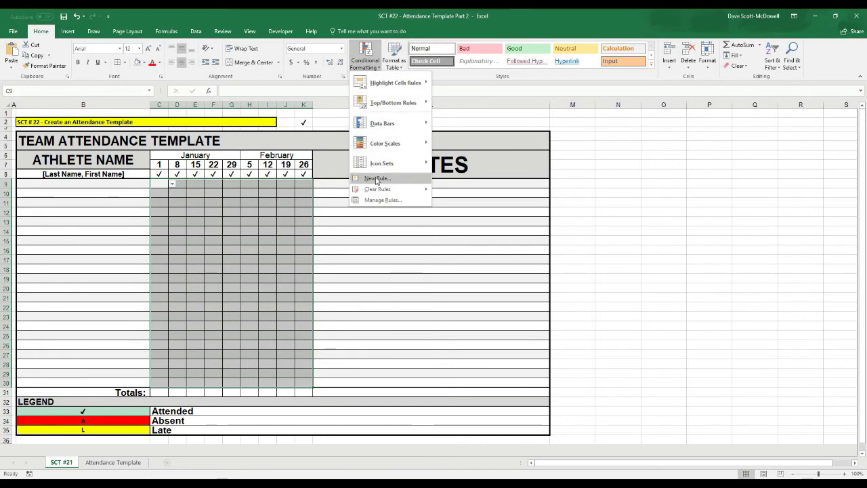
{"action": "left_click", "coordinate": [377, 180]}
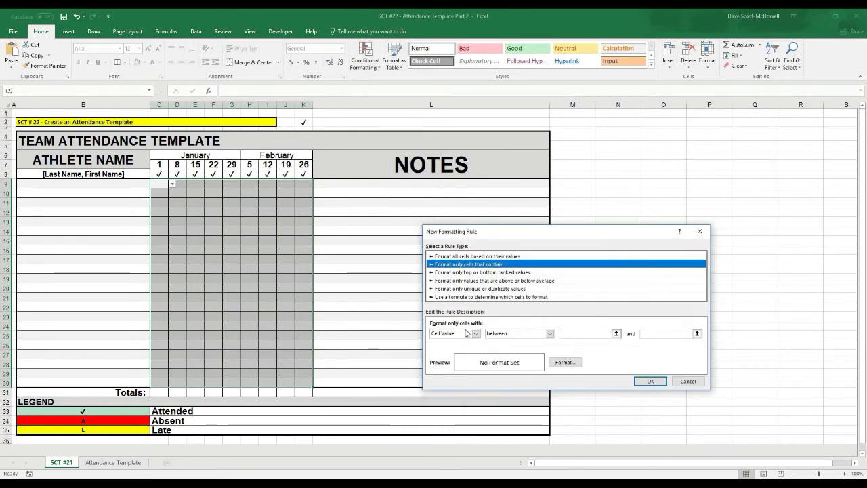
{"action": "left_click", "coordinate": [549, 334]}
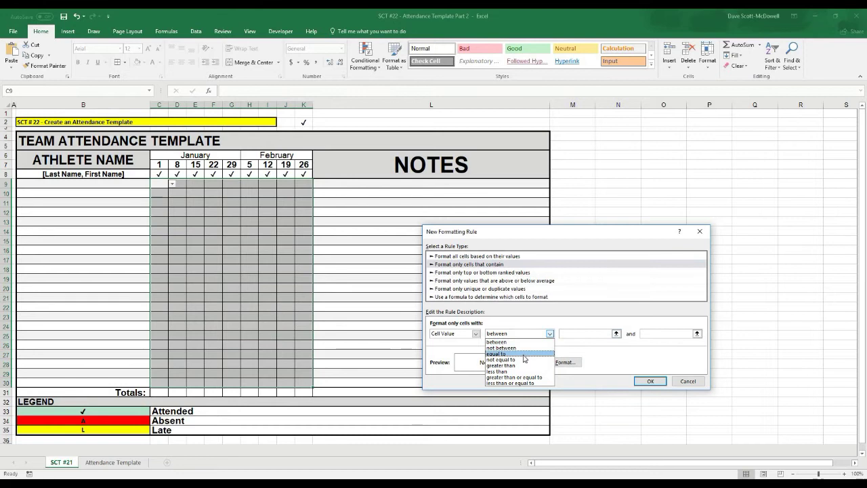
{"action": "left_click", "coordinate": [501, 357]}
{"action": "left_click", "coordinate": [584, 334]}
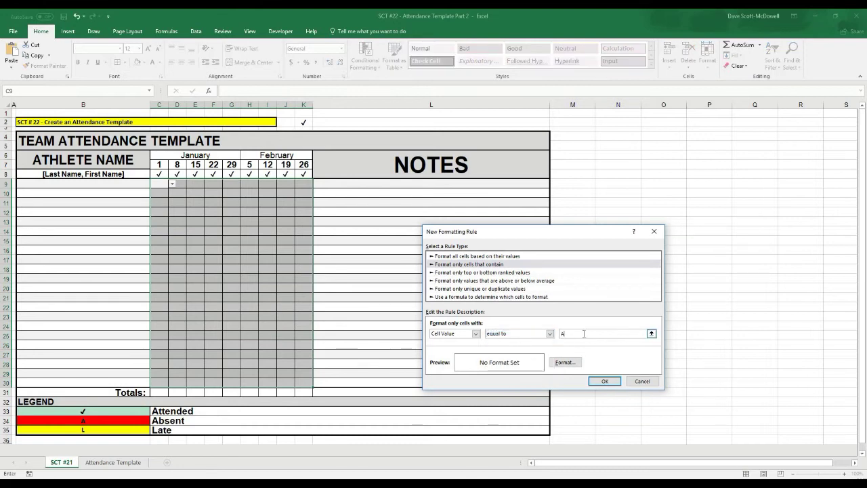
{"action": "left_click", "coordinate": [565, 362]}
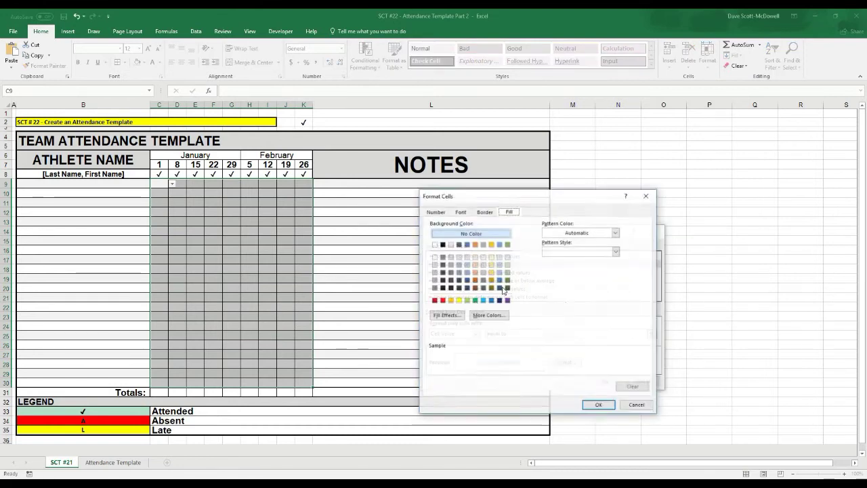
{"action": "left_click", "coordinate": [444, 300]}
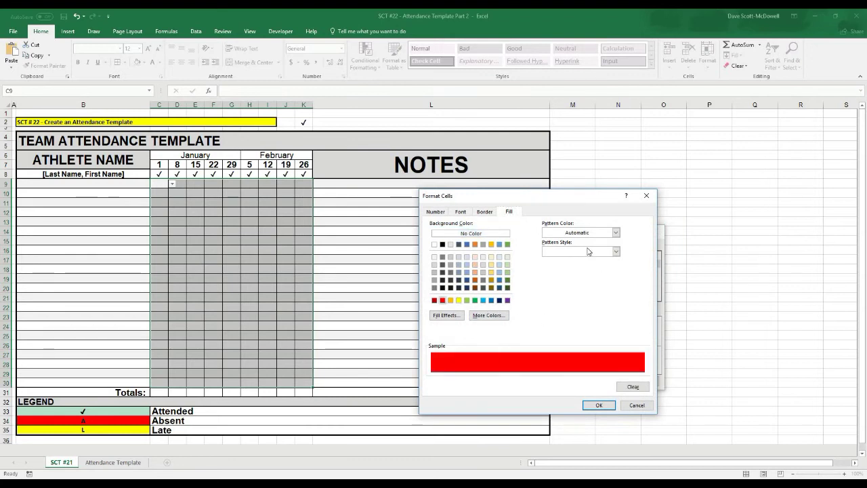
{"action": "left_click", "coordinate": [599, 405]}
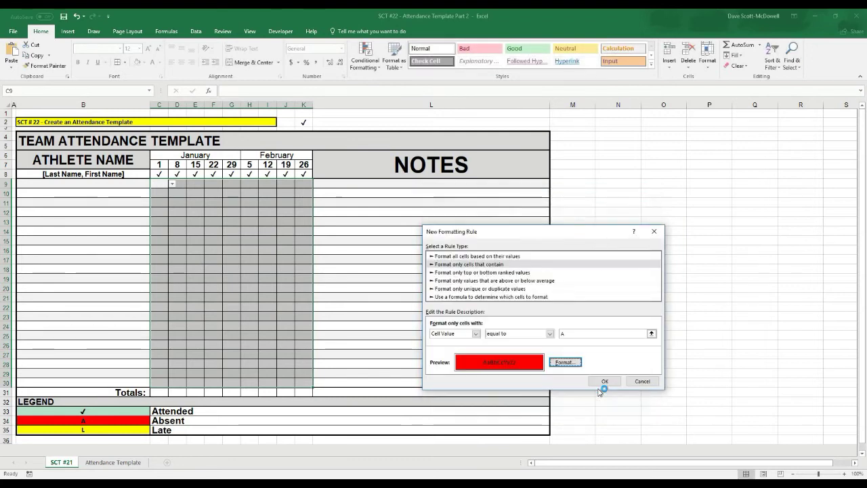
{"action": "left_click", "coordinate": [602, 381]}
{"action": "left_click_drag", "start_coordinate": [162, 185], "coordinate": [314, 346]}
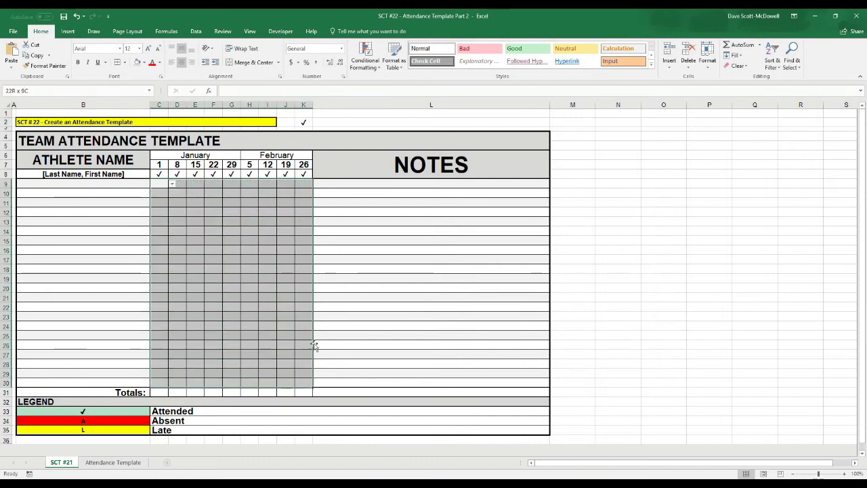
- Create a Cell Value equal to L conditional formatting rule with a yellow fill
{"action": "left_click", "coordinate": [369, 62]}
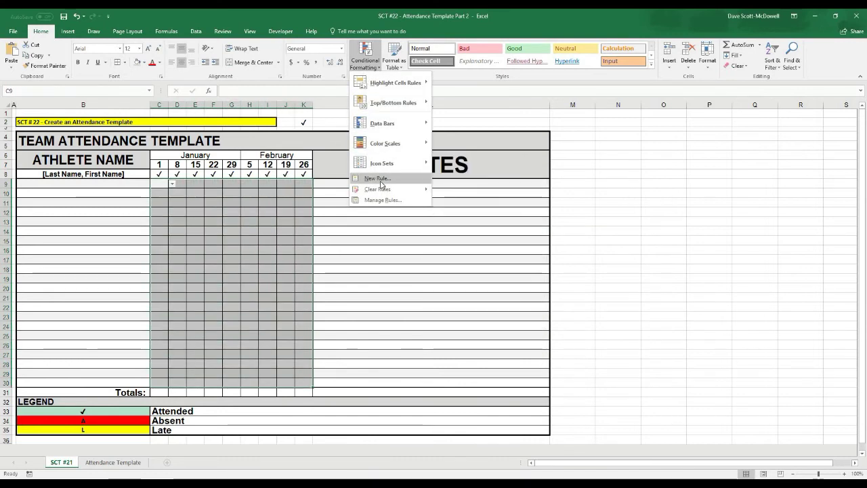
{"action": "left_click", "coordinate": [380, 181]}
{"action": "left_click", "coordinate": [478, 255]}
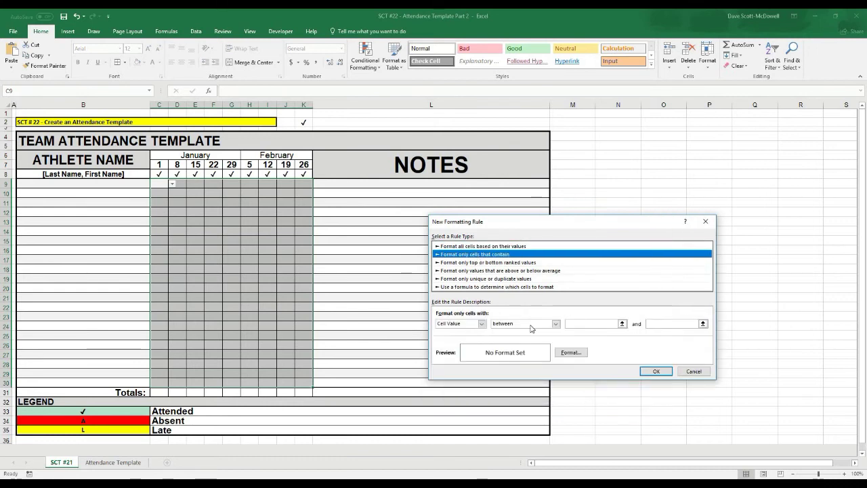
{"action": "left_click", "coordinate": [532, 328]}
{"action": "left_click", "coordinate": [529, 348]}
{"action": "left_click", "coordinate": [591, 325]}
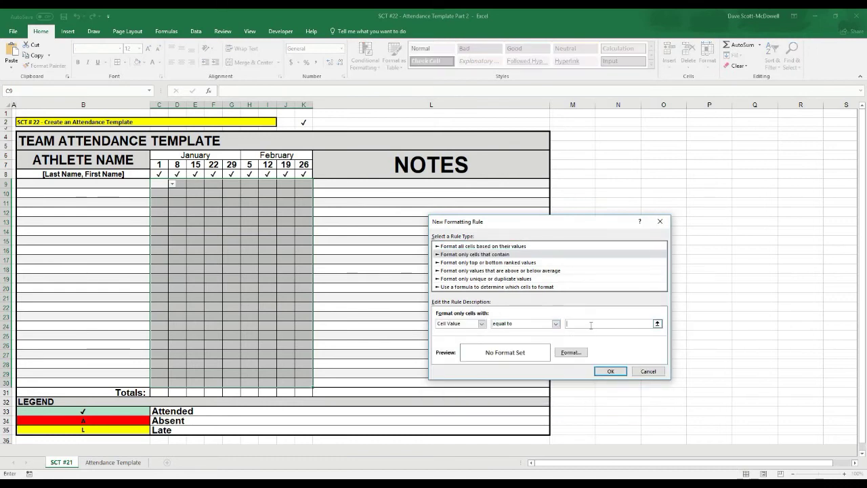
{"action": "type", "text": "L"}
{"action": "left_click", "coordinate": [571, 353]}
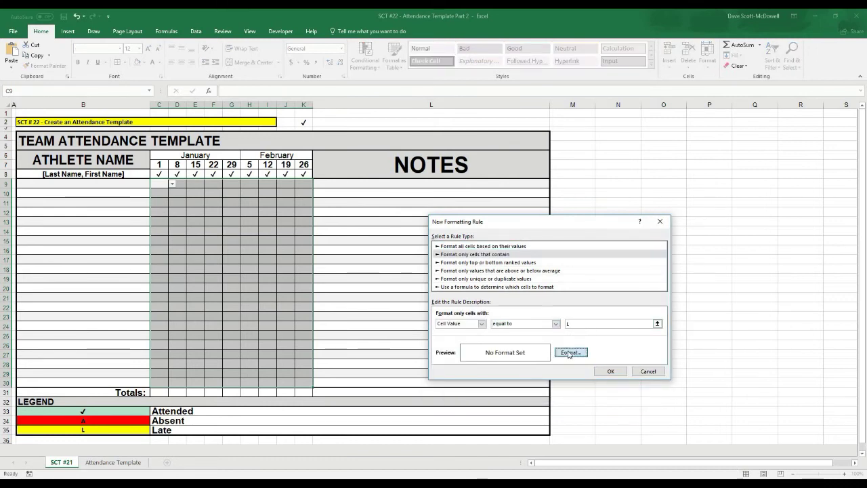
{"action": "left_click", "coordinate": [464, 290]}
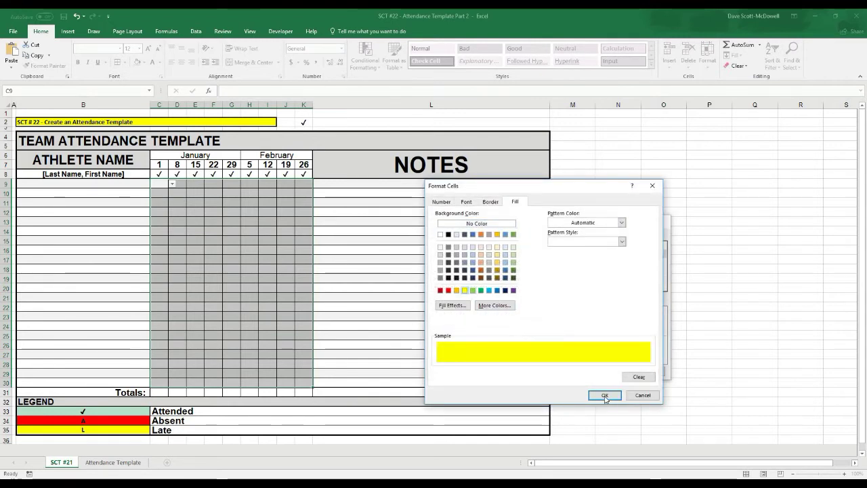
{"action": "left_click", "coordinate": [605, 395]}
{"action": "left_click", "coordinate": [610, 371]}
{"action": "left_click", "coordinate": [161, 184]}
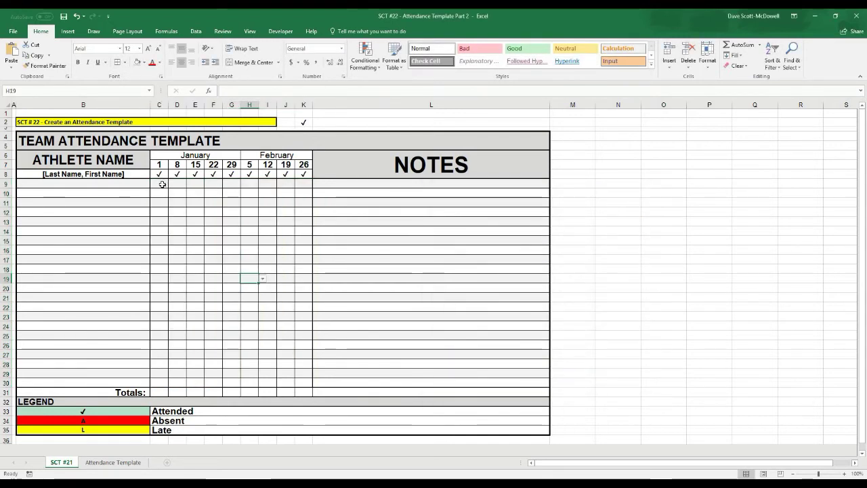
{"action": "left_click", "coordinate": [172, 183]}
{"action": "left_click", "coordinate": [161, 205]}
{"action": "left_click", "coordinate": [160, 194]}
{"action": "left_click", "coordinate": [172, 194]}
{"action": "left_click", "coordinate": [162, 203]}
{"action": "left_click", "coordinate": [167, 204]}
{"action": "left_click", "coordinate": [172, 202]}
{"action": "left_click", "coordinate": [162, 214]}
{"action": "left_click", "coordinate": [238, 230]}
{"action": "left_click", "coordinate": [252, 287]}
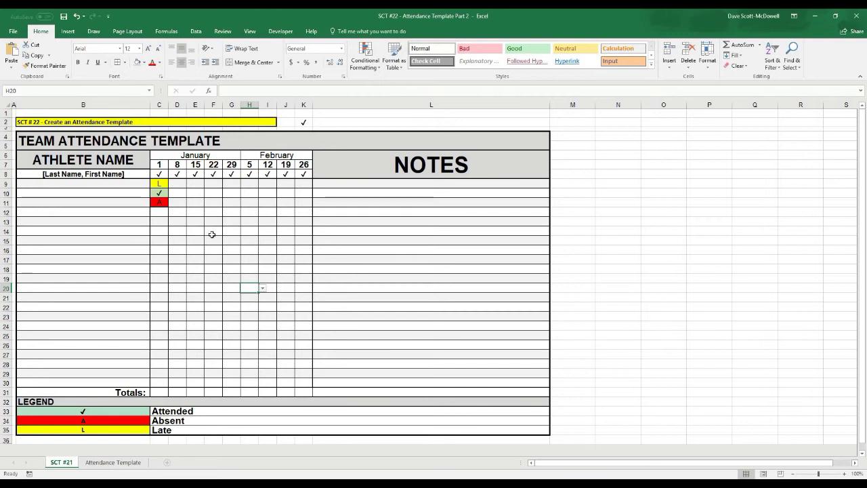
{"action": "left_click_drag", "start_coordinate": [159, 183], "coordinate": [162, 202]}
{"action": "key", "text": "Delete"}
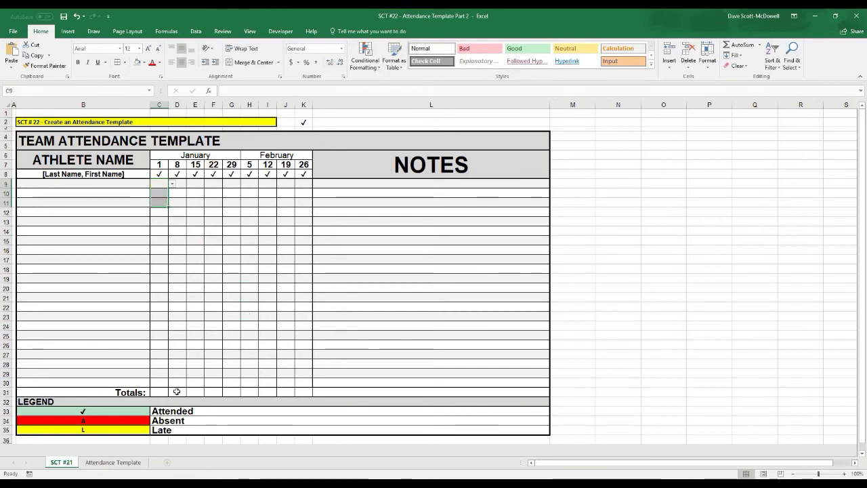
{"action": "left_click", "coordinate": [162, 392]}
{"action": "left_click_drag", "start_coordinate": [268, 398], "coordinate": [298, 393]}
{"action": "left_click", "coordinate": [402, 304]}
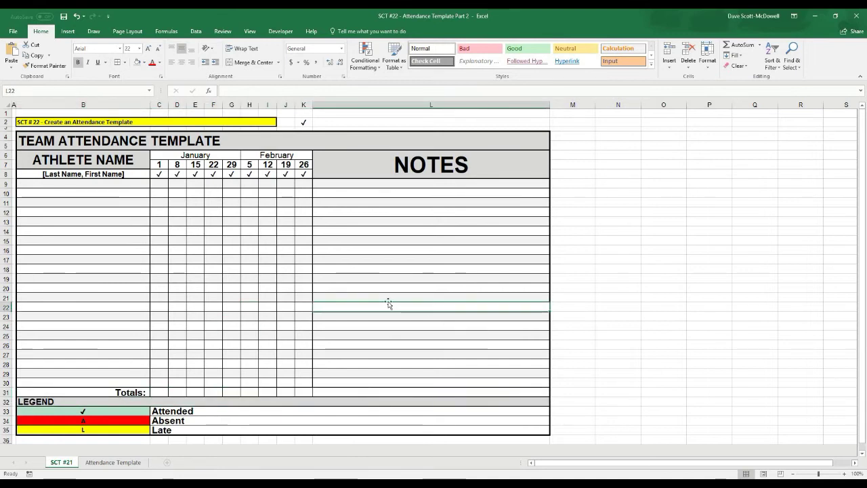
- Enter the names Athlete 1 through Athlete 6 down cells B9:B14
{"action": "left_click", "coordinate": [64, 248]}
{"action": "left_click", "coordinate": [32, 184]}
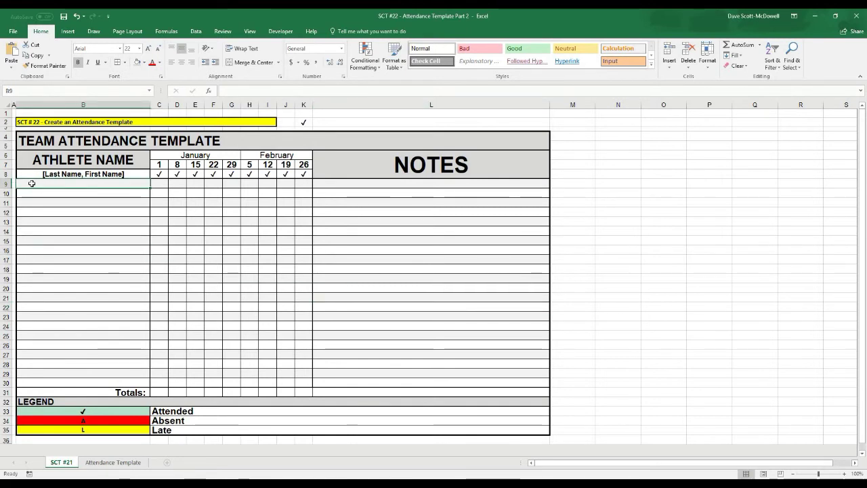
{"action": "type", "text": "Athlete 1"}
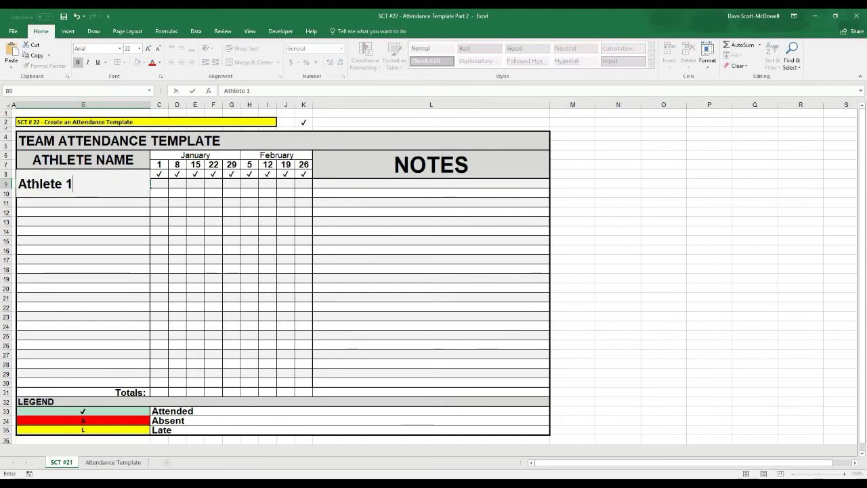
{"action": "key", "text": "Return"}
{"action": "type", "text": "Athlete 2"}
{"action": "key", "text": "Return"}
{"action": "type", "text": "Athlete 3"}
{"action": "key", "text": "Return"}
{"action": "type", "text": "Athlete 4"}
{"action": "key", "text": "Return"}
{"action": "type", "text": "Athlete 4"}
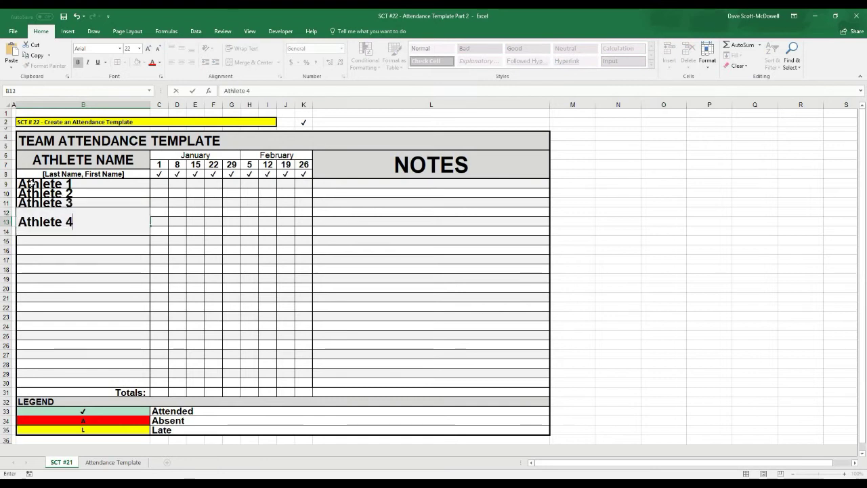
{"action": "key", "text": "Return"}
{"action": "type", "text": "Athlete "}
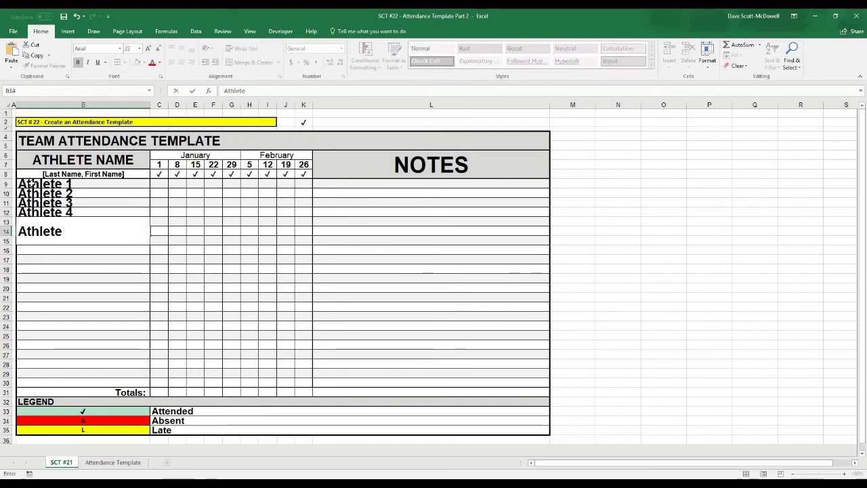
{"action": "type", "text": "6"}
{"action": "key", "text": "Return"}
- Reduce the font of the six names in B9:B14 to 14 point
{"action": "left_click_drag", "start_coordinate": [31, 183], "coordinate": [57, 231]}
{"action": "left_click", "coordinate": [157, 51]}
{"action": "left_click", "coordinate": [156, 51]}
{"action": "left_click", "coordinate": [156, 51]}
{"action": "left_click", "coordinate": [156, 51]}
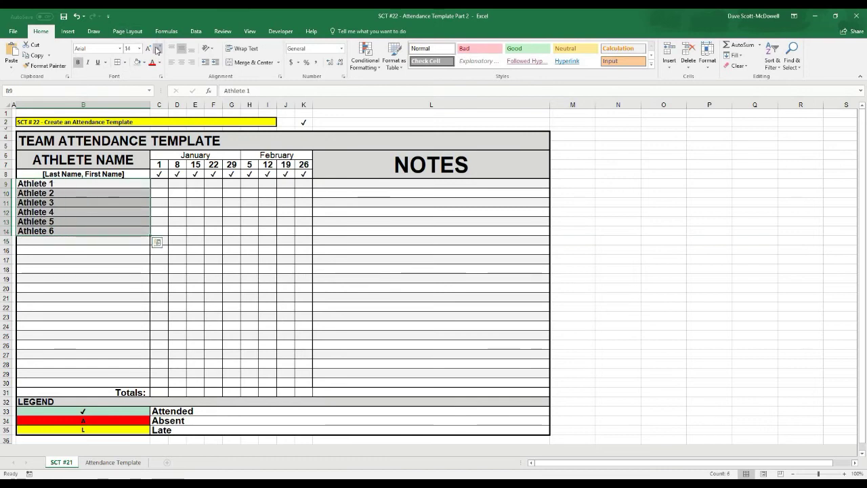
{"action": "left_click", "coordinate": [102, 285]}
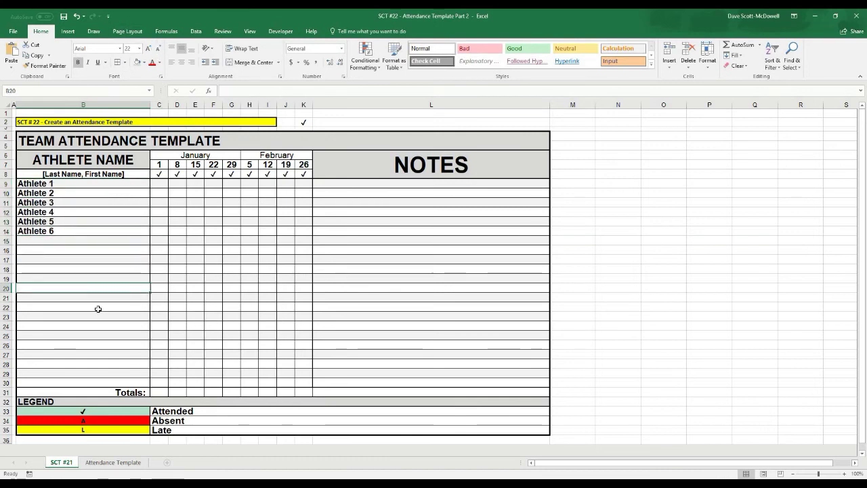
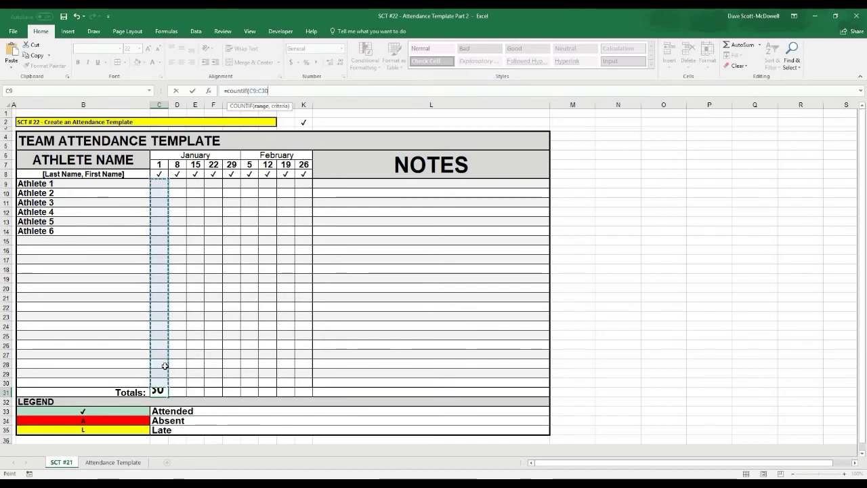
- Extend the C31 COUNTIF formula with &" / "&COUNTA over the athlete name column B9:B30
{"action": "type", "text": ", \"✓"}
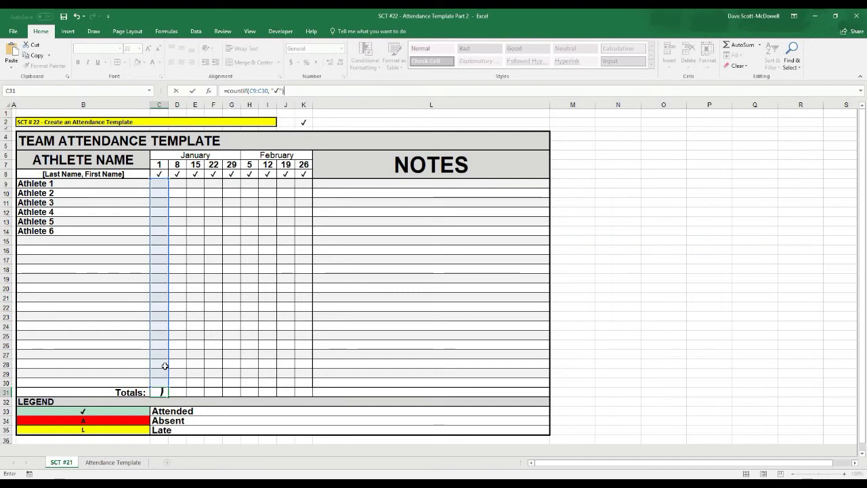
{"action": "type", "text": "&"}
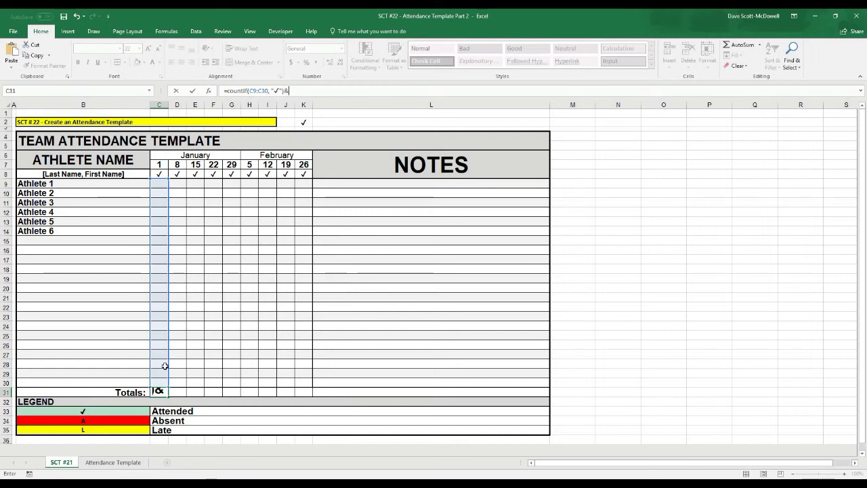
{"action": "type", "text": "\" /"}
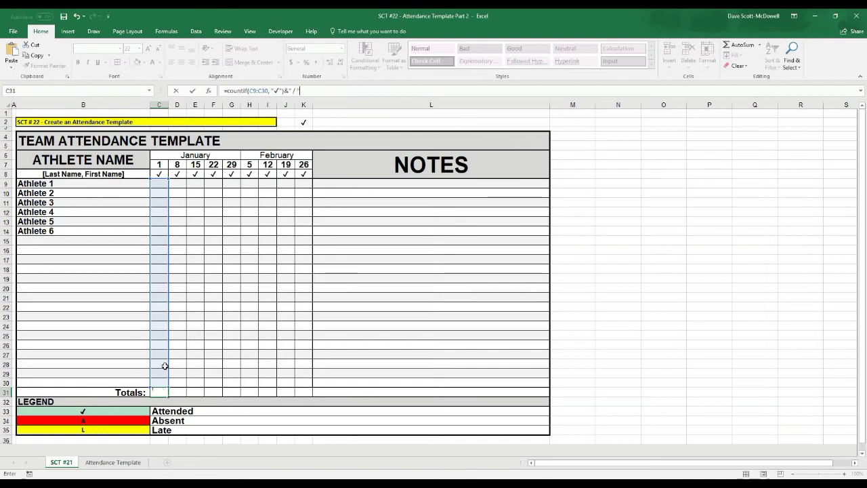
{"action": "type", "text": "&"}
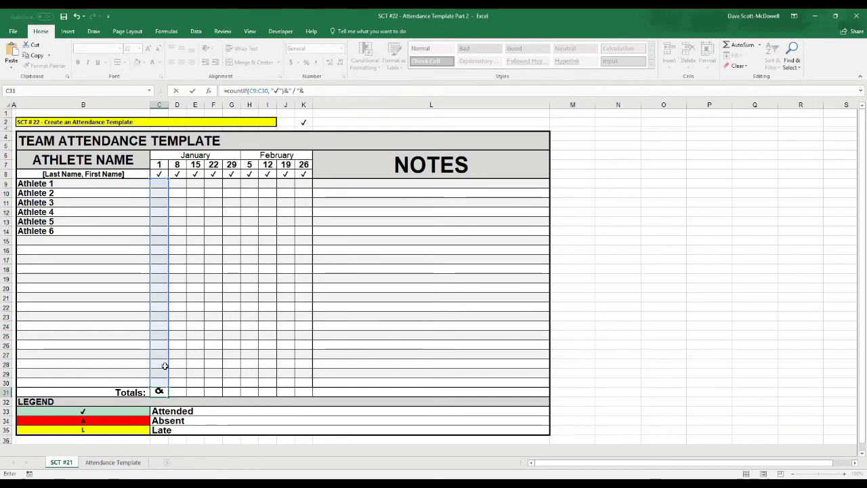
{"action": "type", "text": "count"}
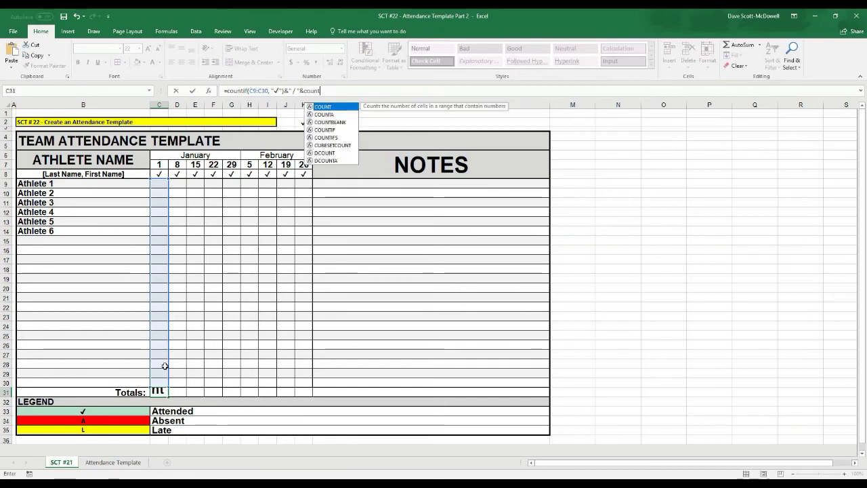
{"action": "type", "text": "a"}
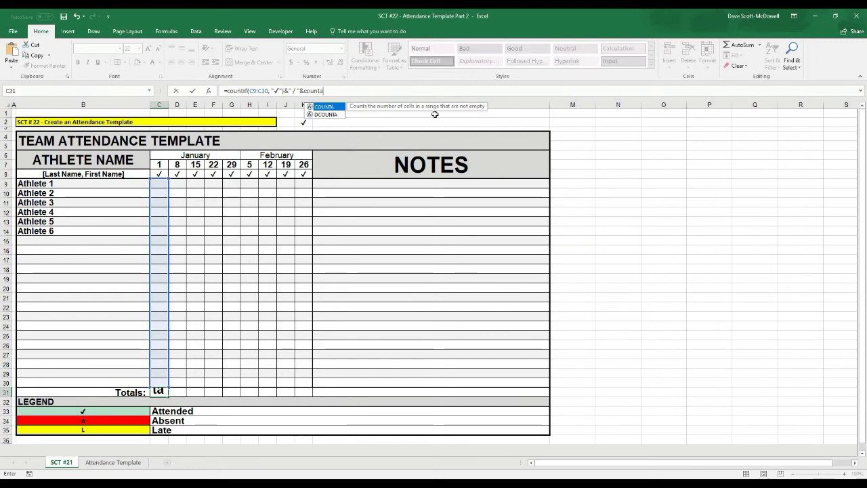
{"action": "type", "text": "("}
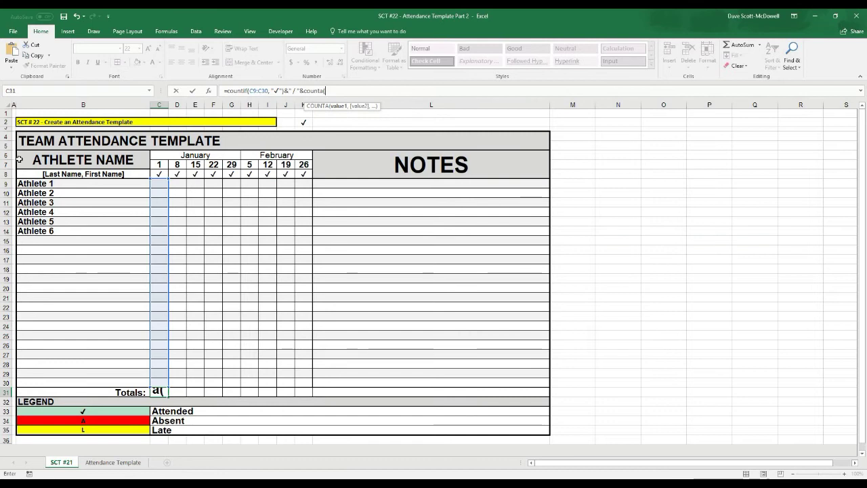
{"action": "left_click_drag", "start_coordinate": [40, 183], "coordinate": [57, 382]}
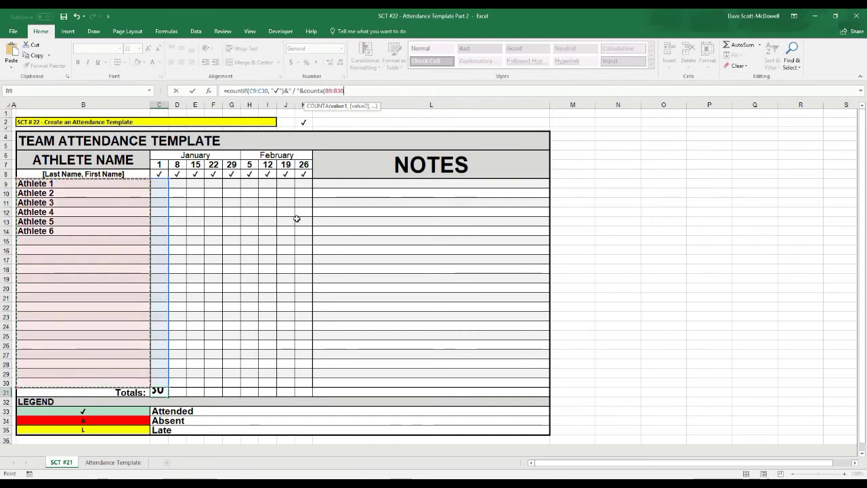
{"action": "type", "text": ")"}
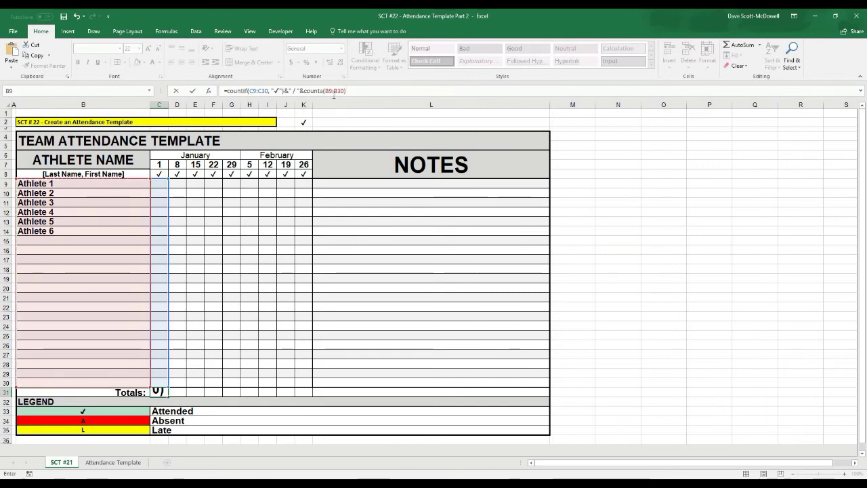
- Anchor the COUNTA range as $B$9:$B$30 and commit the formula, which shows 0 / 6
{"action": "left_click", "coordinate": [328, 91]}
{"action": "type", "text": "$"}
{"action": "left_click", "coordinate": [331, 91]}
{"action": "type", "text": "$B"}
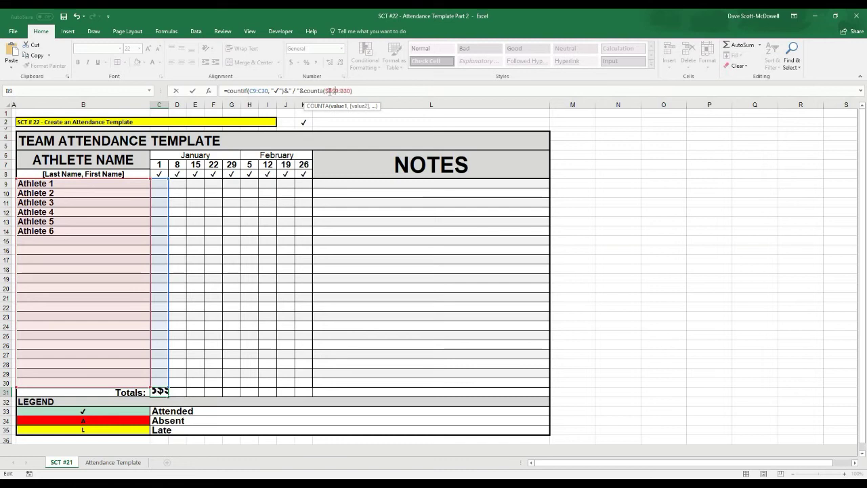
{"action": "type", "text": "$"}
{"action": "key", "text": "Right"}
{"action": "type", "text": "$"}
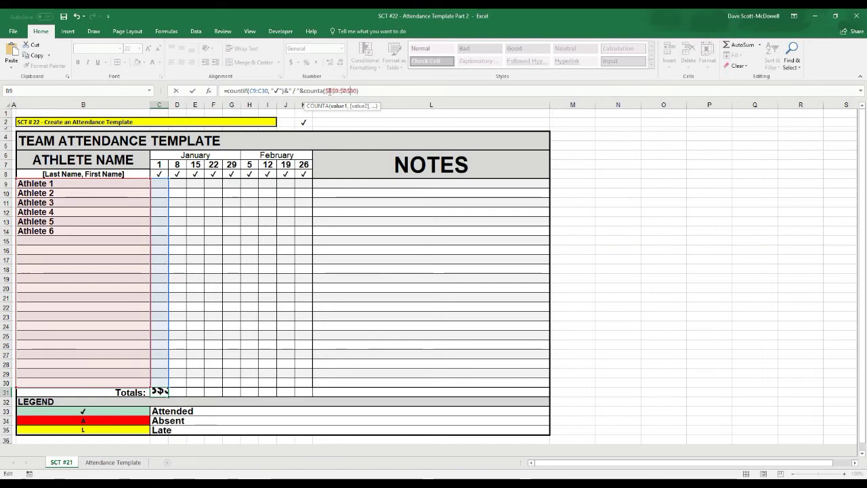
{"action": "left_click", "coordinate": [363, 90]}
{"action": "key", "text": "Return"}
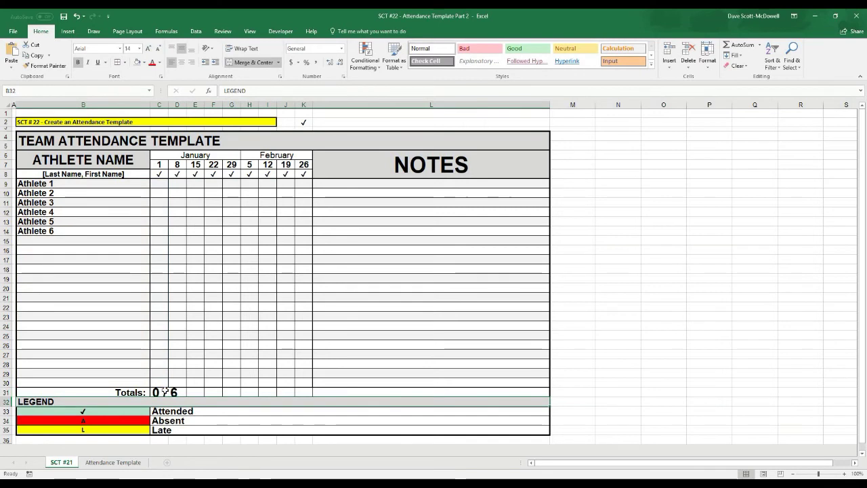
{"action": "left_click", "coordinate": [168, 393]}
- Decrease the font size of the January 1 total in C31
{"action": "left_click", "coordinate": [156, 49]}
{"action": "left_click", "coordinate": [156, 49]}
{"action": "left_click", "coordinate": [156, 49]}
{"action": "left_click", "coordinate": [156, 48]}
{"action": "left_click", "coordinate": [156, 49]}
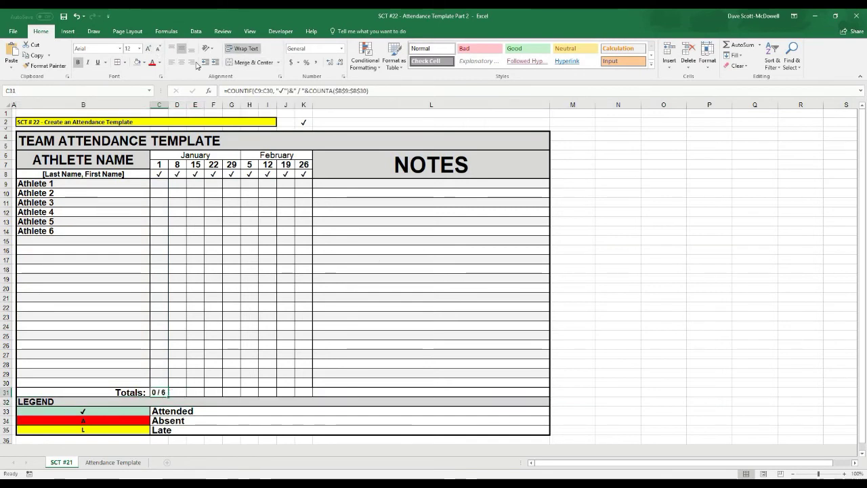
{"action": "left_click", "coordinate": [414, 249]}
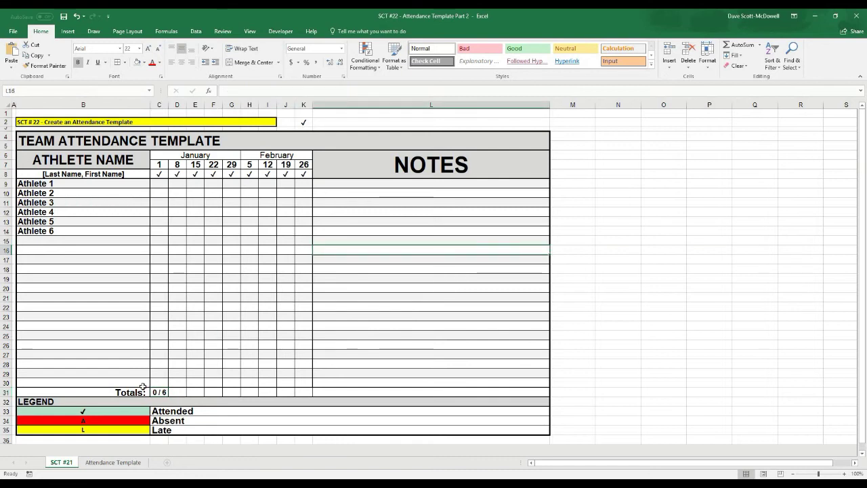
{"action": "left_click", "coordinate": [160, 392]}
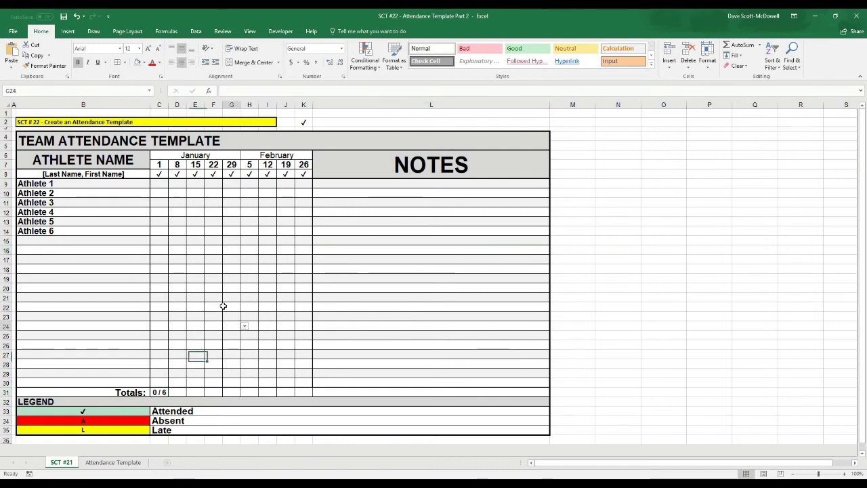
- Mark Athletes 1, 2 and 3 as present (✓) on January 1
{"action": "left_click", "coordinate": [159, 187]}
{"action": "left_click", "coordinate": [172, 183]}
{"action": "left_click", "coordinate": [155, 191]}
{"action": "left_click", "coordinate": [161, 193]}
{"action": "left_click", "coordinate": [172, 193]}
{"action": "left_click", "coordinate": [169, 200]}
{"action": "key", "text": "Return"}
{"action": "left_click", "coordinate": [174, 201]}
{"action": "left_click", "coordinate": [163, 210]}
{"action": "left_click", "coordinate": [250, 354]}
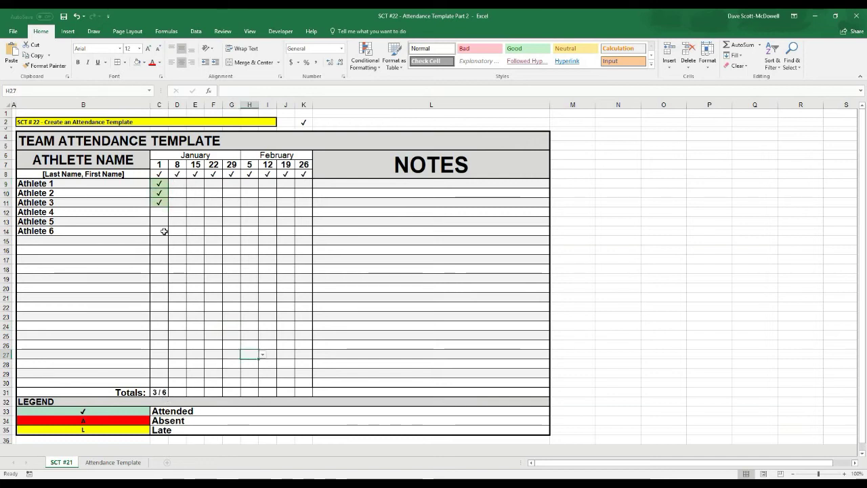
- Mark Athlete 5 present, Athlete 4 absent (A) and Athlete 6 late (L), giving 4 / 6
{"action": "left_click", "coordinate": [164, 222]}
{"action": "left_click", "coordinate": [173, 221]}
{"action": "left_click", "coordinate": [154, 229]}
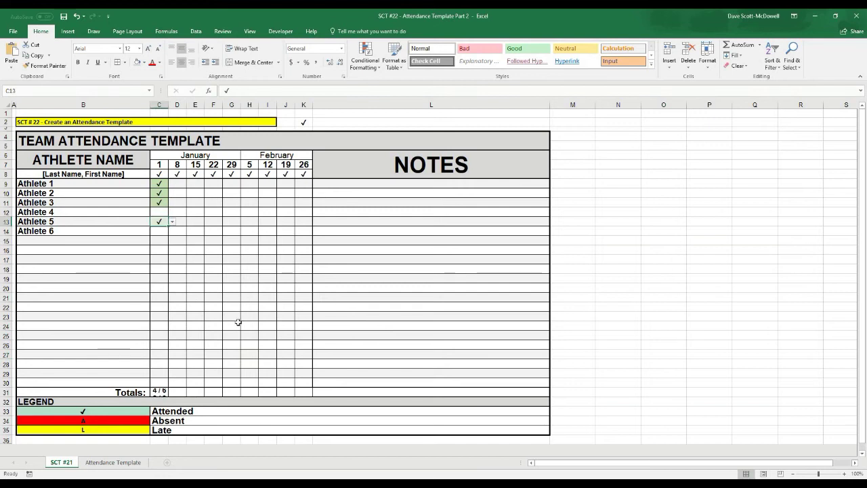
{"action": "left_click", "coordinate": [161, 212]}
{"action": "left_click", "coordinate": [172, 212]}
{"action": "left_click", "coordinate": [166, 225]}
{"action": "left_click", "coordinate": [162, 231]}
{"action": "left_click", "coordinate": [172, 231]}
{"action": "left_click", "coordinate": [164, 251]}
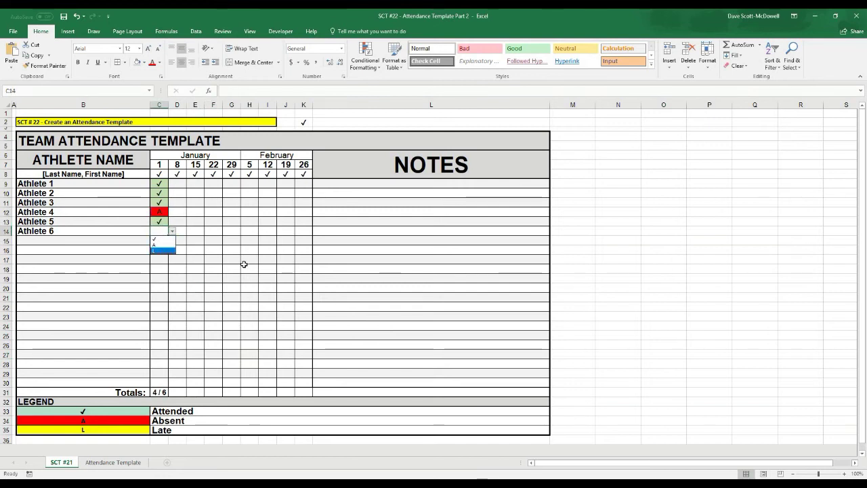
{"action": "left_click", "coordinate": [244, 266]}
{"action": "left_click", "coordinate": [164, 392]}
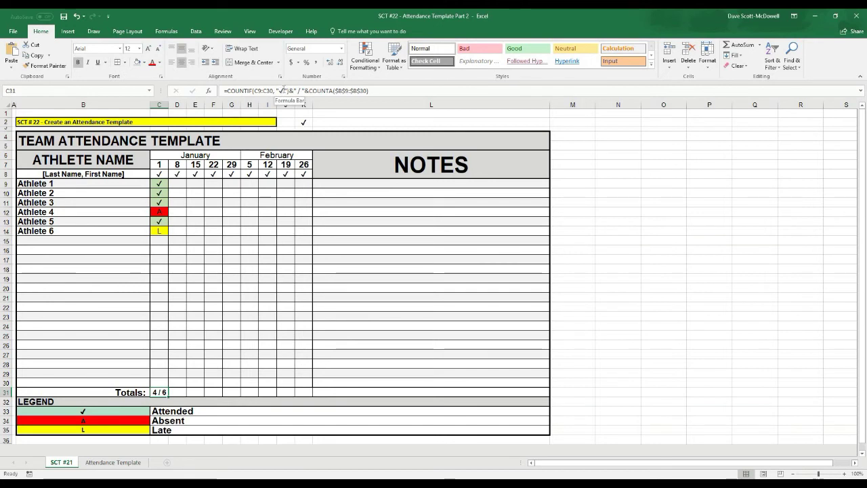
{"action": "left_click", "coordinate": [76, 241]}
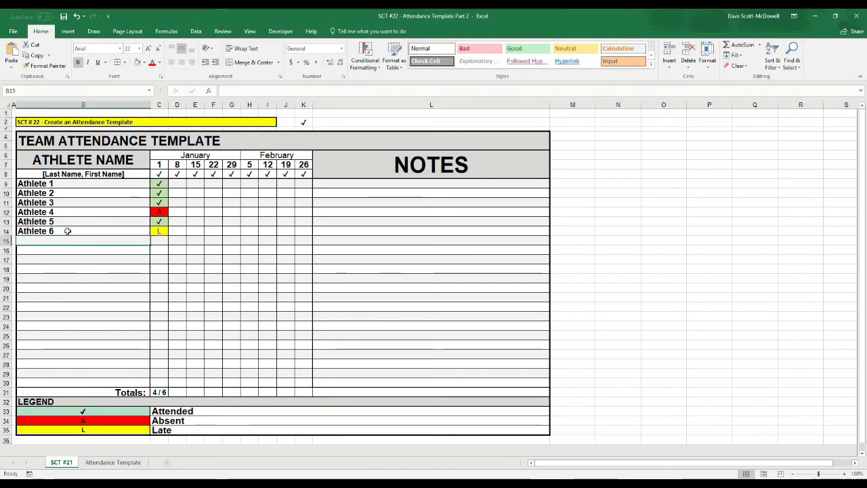
- Enter Athlete 7, Athlete 8 and Athlete 9 into B15:B17
{"action": "key", "text": "ctrl+z"}
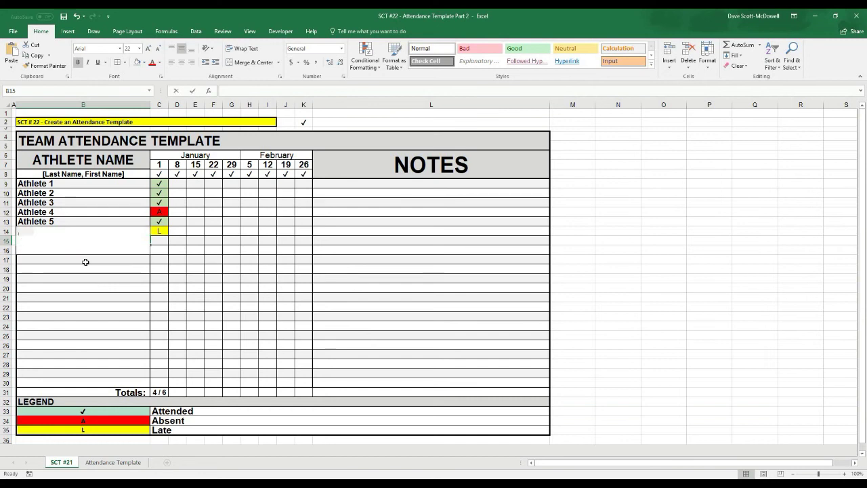
{"action": "type", "text": "Athlete 7"}
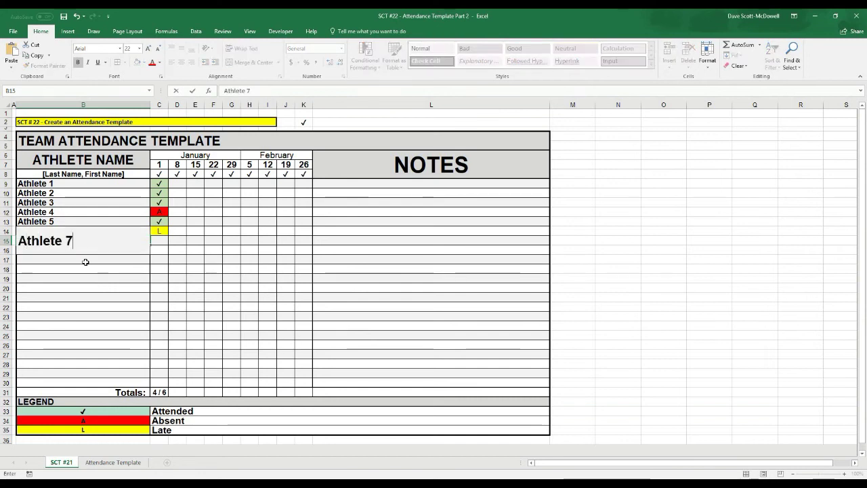
{"action": "key", "text": "Return"}
{"action": "type", "text": "Ahtl"}
{"action": "key", "text": "BackSpace"}
{"action": "key", "text": "BackSpace"}
{"action": "key", "text": "BackSpace"}
{"action": "type", "text": "thlete 8"}
{"action": "key", "text": "Return"}
{"action": "type", "text": "Athelte 9"}
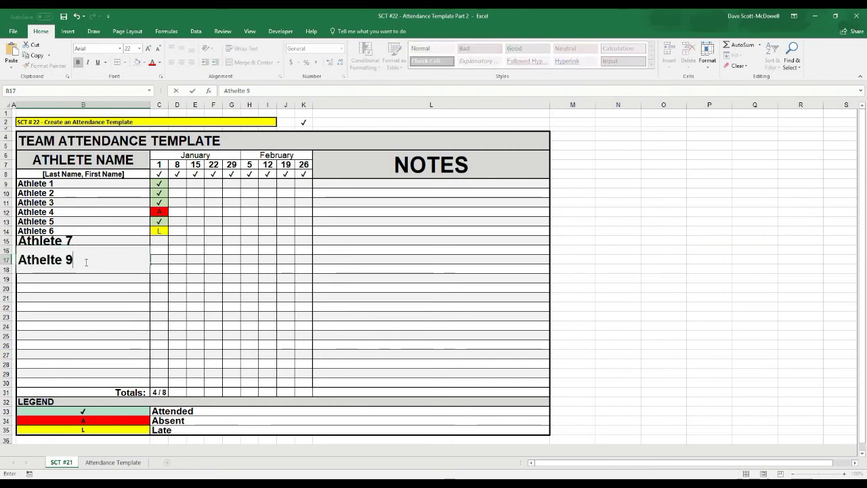
{"action": "key", "text": "Return"}
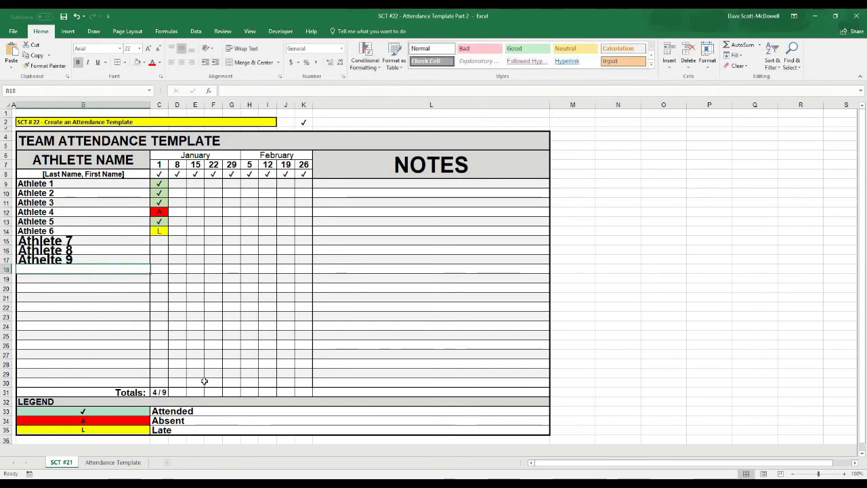
- Match the font size of names B9:B17 so all nine look alike; total reads 4 / 9
{"action": "left_click", "coordinate": [163, 393]}
{"action": "left_click", "coordinate": [279, 307]}
{"action": "left_click_drag", "start_coordinate": [38, 184], "coordinate": [67, 261]}
{"action": "left_click", "coordinate": [157, 50]}
{"action": "left_click", "coordinate": [158, 51]}
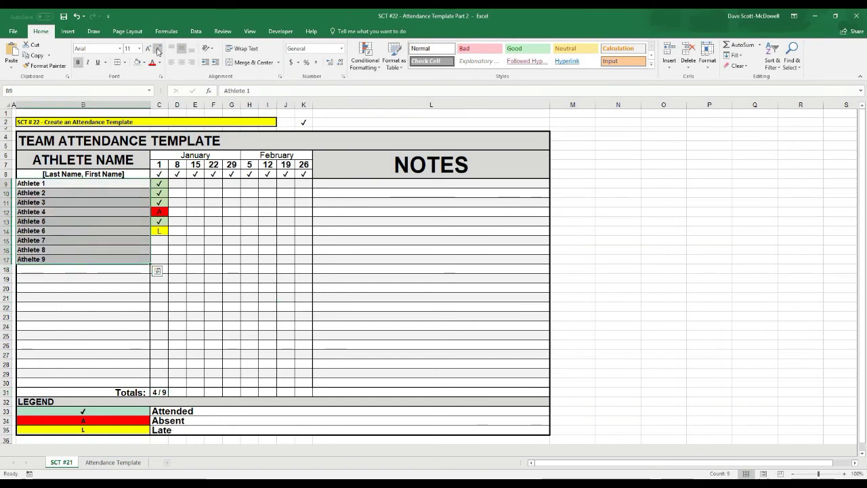
{"action": "left_click", "coordinate": [148, 50]}
{"action": "left_click", "coordinate": [148, 50]}
{"action": "left_click", "coordinate": [268, 307]}
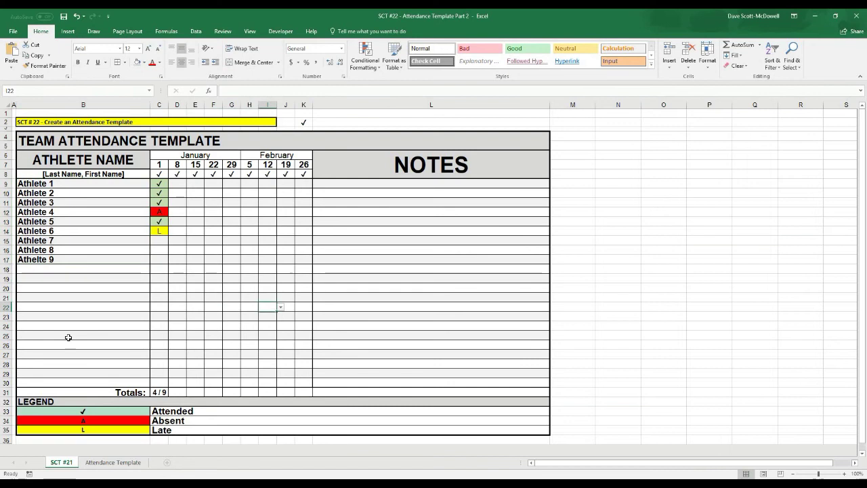
{"action": "left_click", "coordinate": [156, 391]}
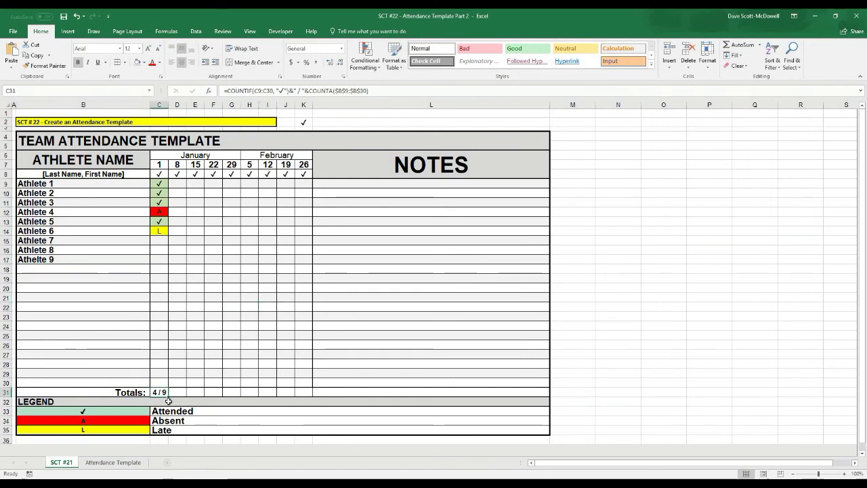
- Fill the C31 totals formula across to K31 and give C31:K31 a thick border
{"action": "left_click_drag", "start_coordinate": [169, 397], "coordinate": [307, 392]}
{"action": "left_click", "coordinate": [406, 326]}
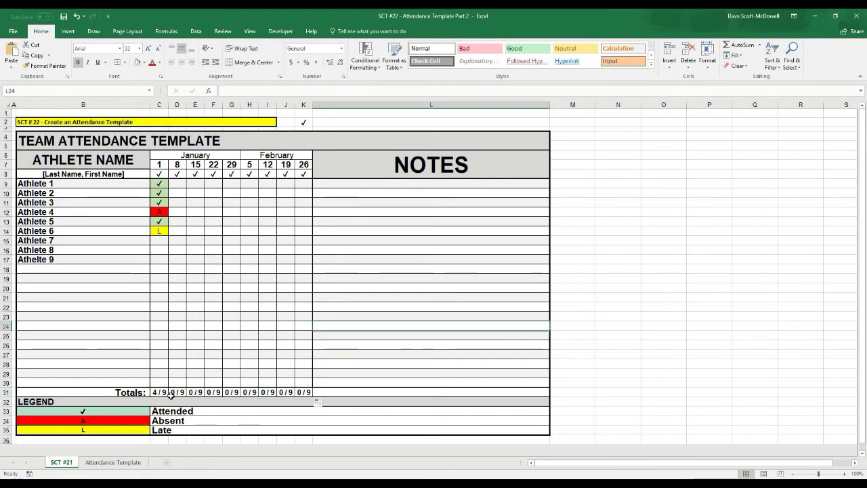
{"action": "left_click_drag", "start_coordinate": [155, 393], "coordinate": [306, 393]}
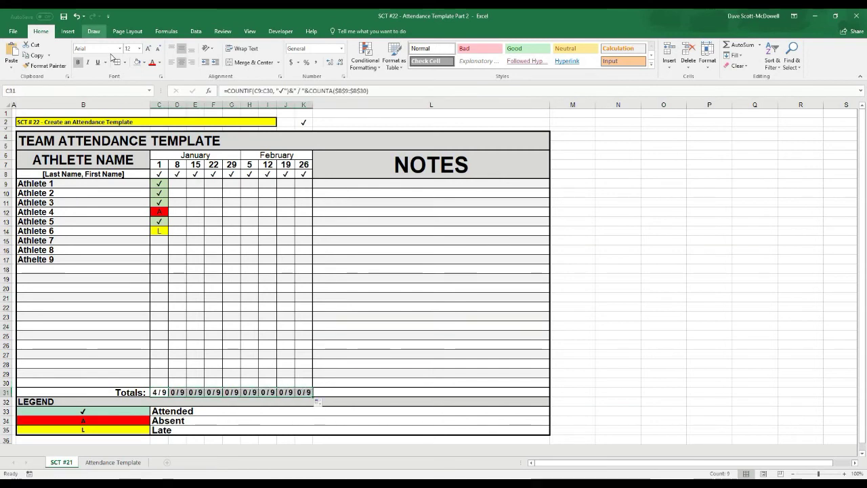
{"action": "left_click", "coordinate": [126, 62]}
{"action": "left_click", "coordinate": [142, 293]}
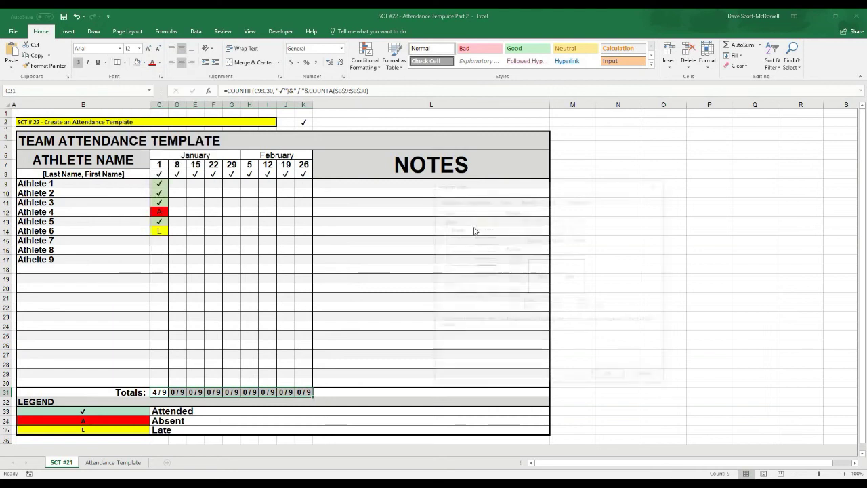
{"action": "left_click", "coordinate": [484, 260]}
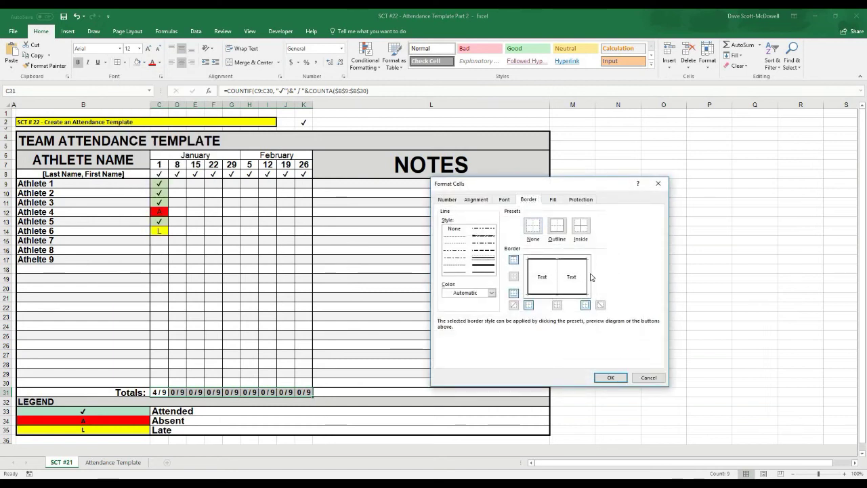
{"action": "left_click", "coordinate": [610, 377]}
{"action": "left_click", "coordinate": [443, 304]}
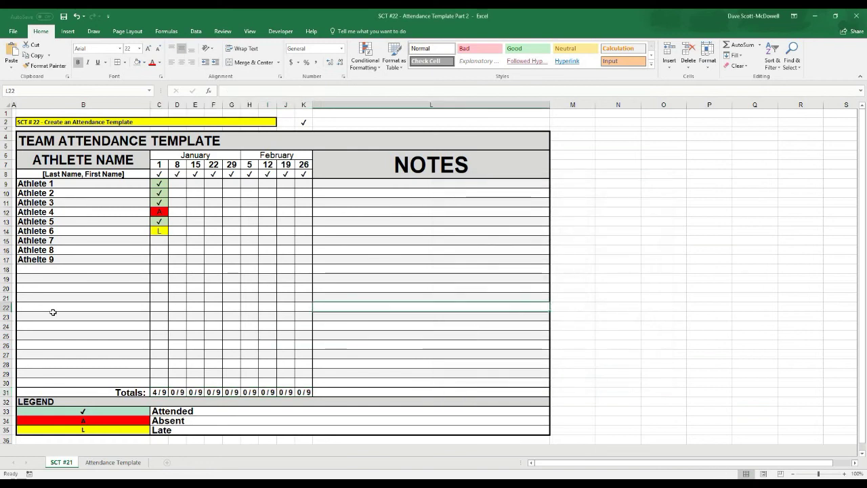
- Tick Athletes 1–4 as attended (✓) in E9:E12 under January 15
{"action": "left_click", "coordinate": [195, 191]}
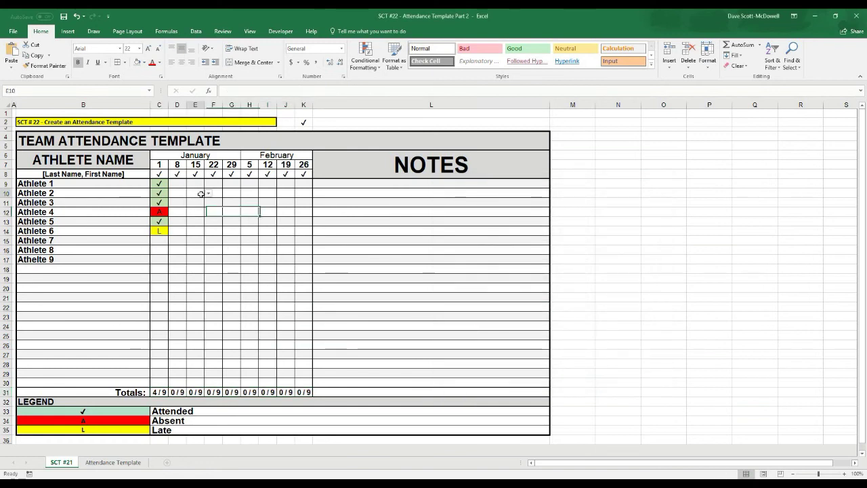
{"action": "left_click", "coordinate": [195, 184]}
{"action": "left_click", "coordinate": [209, 184]}
{"action": "left_click", "coordinate": [197, 191]}
{"action": "left_click", "coordinate": [197, 193]}
{"action": "left_click", "coordinate": [208, 193]}
{"action": "left_click", "coordinate": [193, 200]}
{"action": "left_click", "coordinate": [203, 206]}
{"action": "left_click", "coordinate": [208, 203]}
{"action": "left_click", "coordinate": [200, 210]}
{"action": "left_click", "coordinate": [196, 212]}
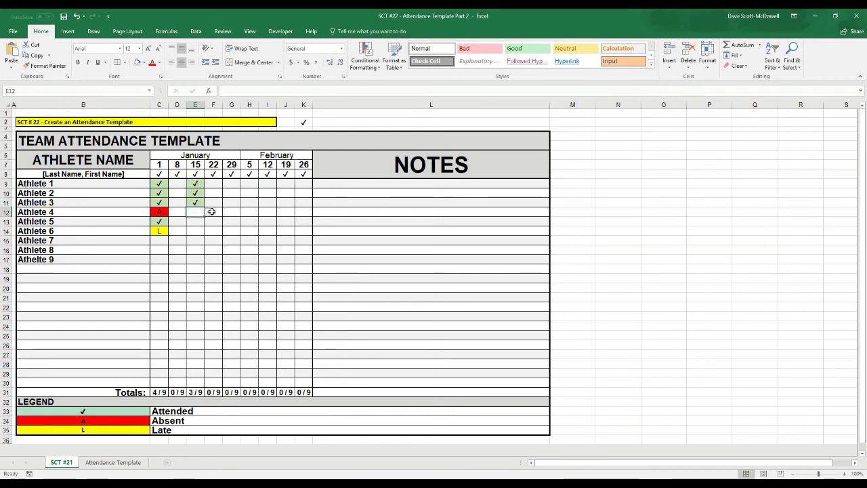
{"action": "left_click", "coordinate": [198, 220]}
- Tick Athlete 5 in E13 and compare the C31 and E31 totals formulas, now 5 / 9
{"action": "left_click", "coordinate": [204, 391]}
{"action": "key", "text": "Left"}
{"action": "key", "text": "Left"}
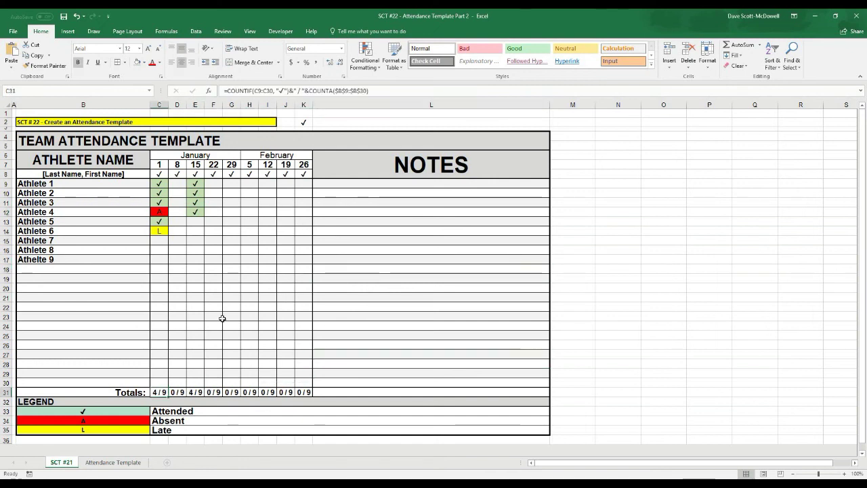
{"action": "left_click", "coordinate": [202, 221]}
{"action": "left_click", "coordinate": [209, 221]}
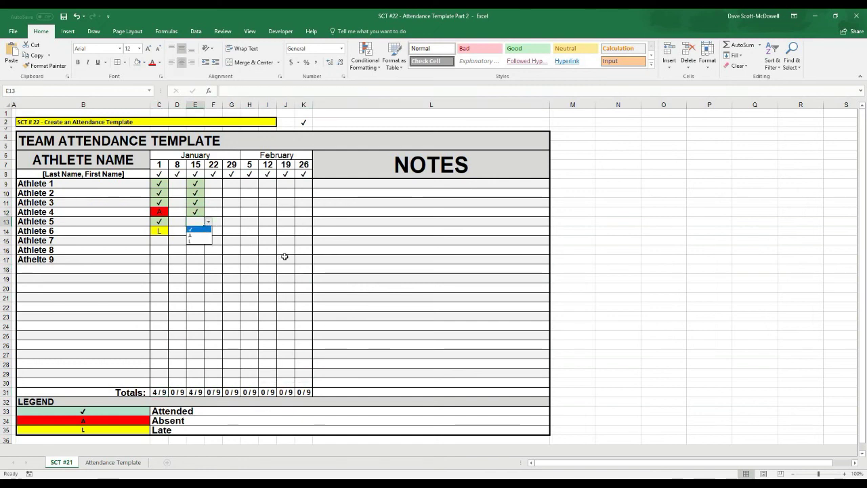
{"action": "left_click", "coordinate": [197, 230]}
{"action": "left_click", "coordinate": [322, 260]}
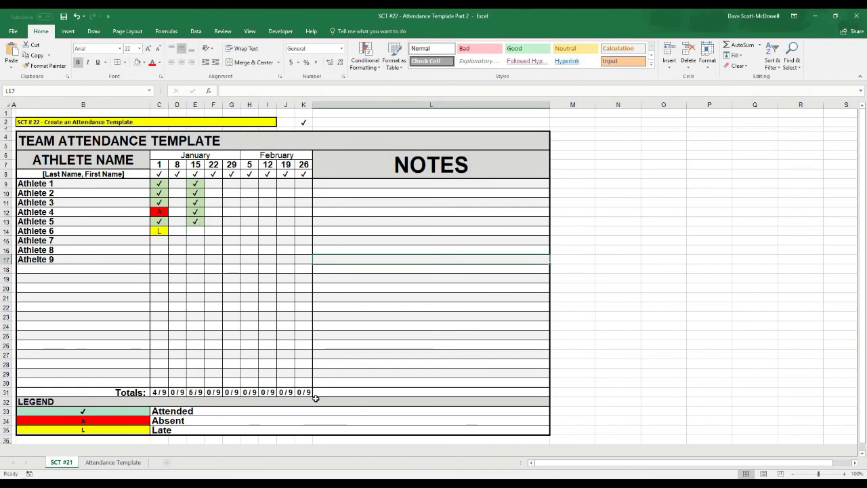
{"action": "left_click", "coordinate": [342, 369]}
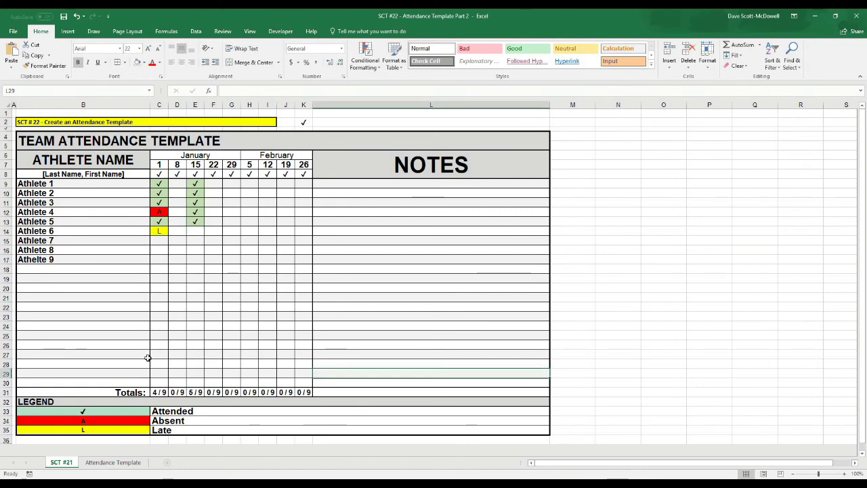
{"action": "left_click", "coordinate": [163, 393]}
{"action": "left_click", "coordinate": [202, 393]}
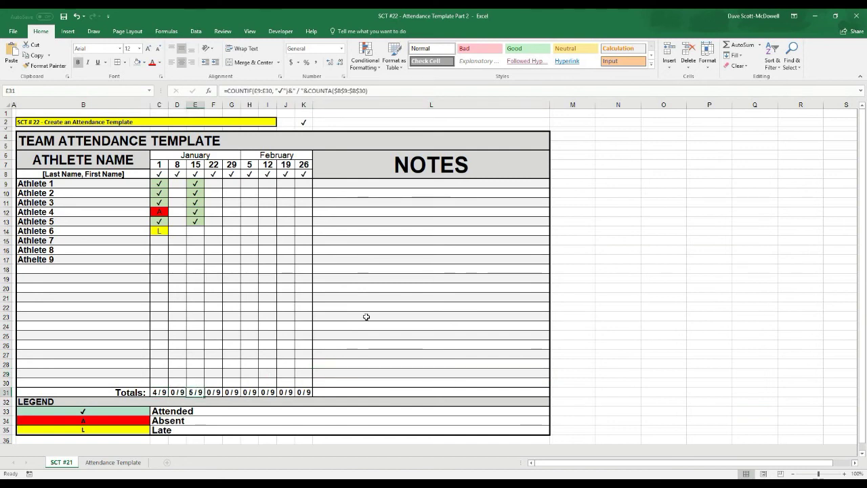
{"action": "left_click", "coordinate": [366, 316]}
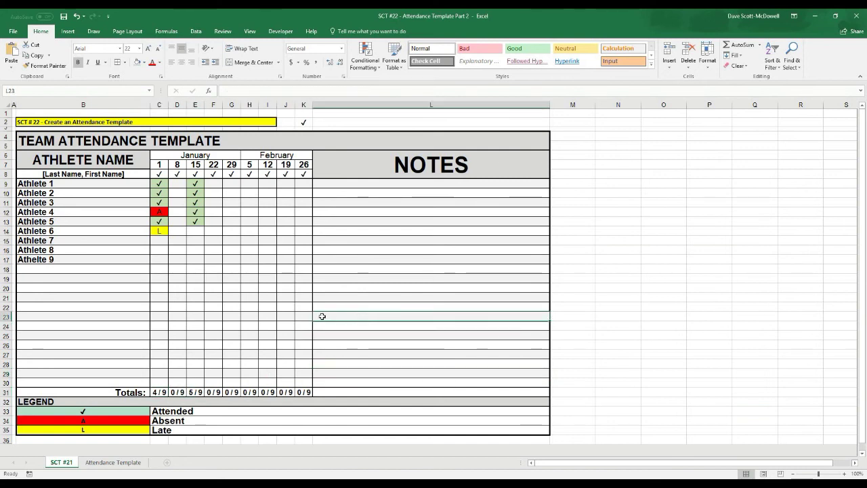
- Confirm an empty row's date cell also offers the attendance mark dropdown
{"action": "left_click", "coordinate": [195, 280]}
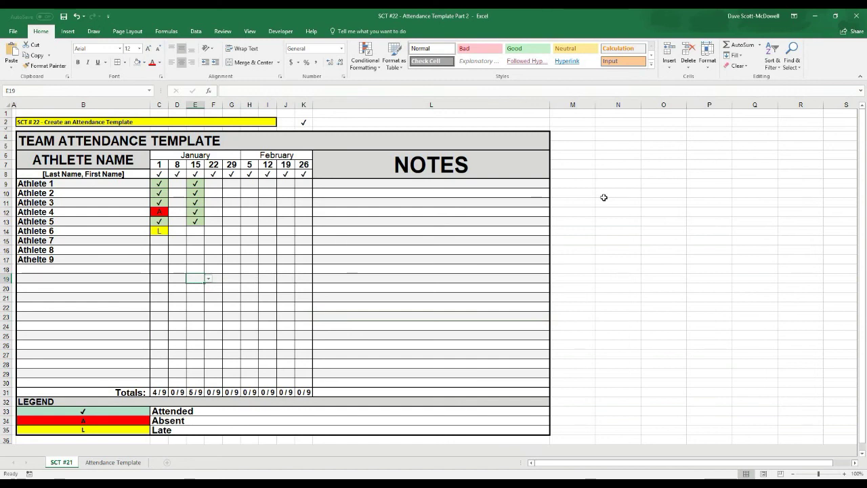
{"action": "left_click", "coordinate": [409, 240]}
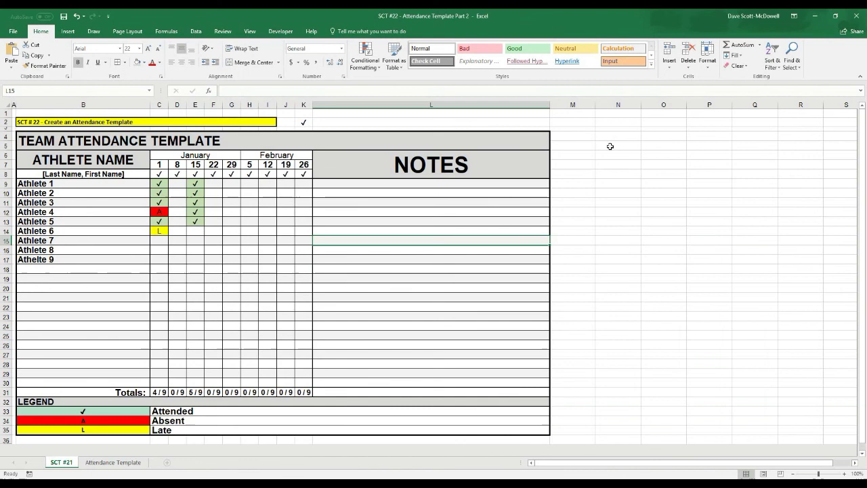
{"action": "left_click", "coordinate": [612, 146]}
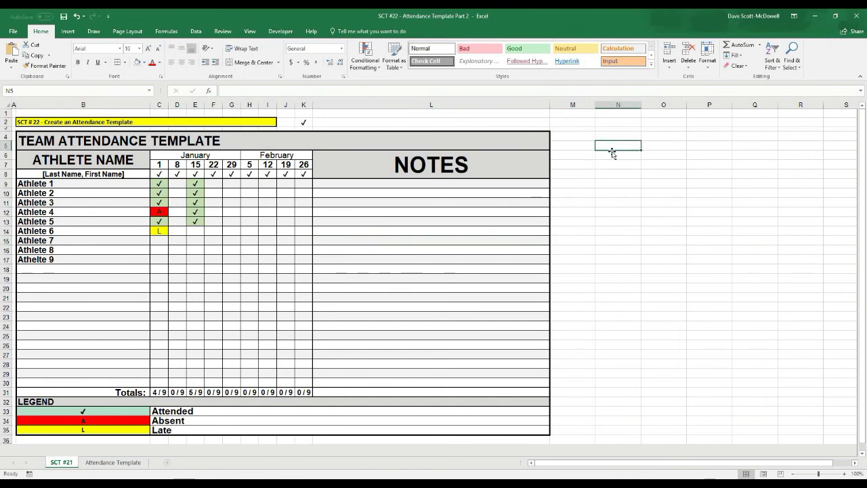
- Enter an 'Instagram' label in N5 with the two Instagram handles beneath it
{"action": "type", "text": "Instagram"}
{"action": "key", "text": "Tab"}
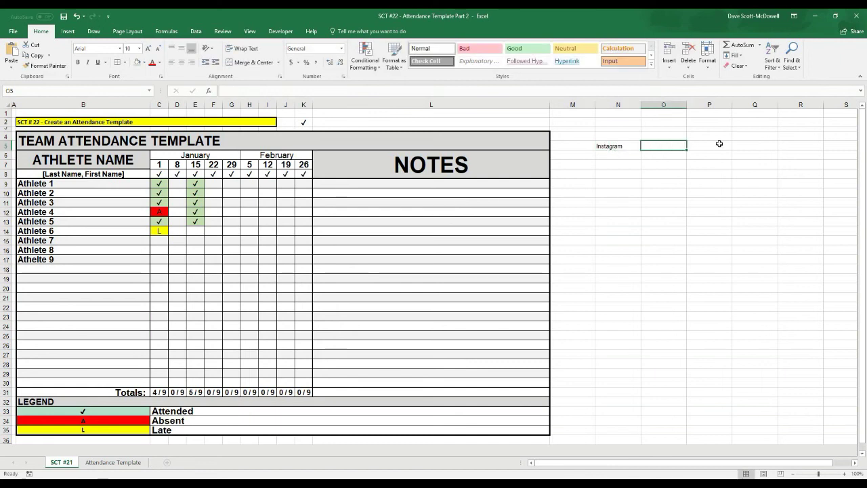
{"action": "left_click", "coordinate": [630, 154]}
{"action": "type", "text": "DSMStrength"}
{"action": "key", "text": "Return"}
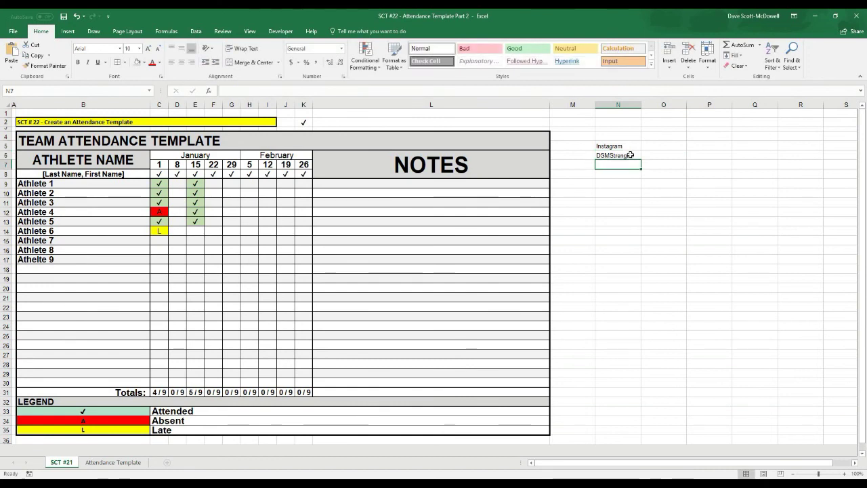
{"action": "type", "text": "Strengthcoachtutorials"}
{"action": "key", "text": "Return"}
- Add a 'Website' label followed by the website address, formatted as a link
{"action": "key", "text": "Return"}
{"action": "type", "text": "Website"}
{"action": "key", "text": "Return"}
{"action": "type", "text": "www.dsms"}
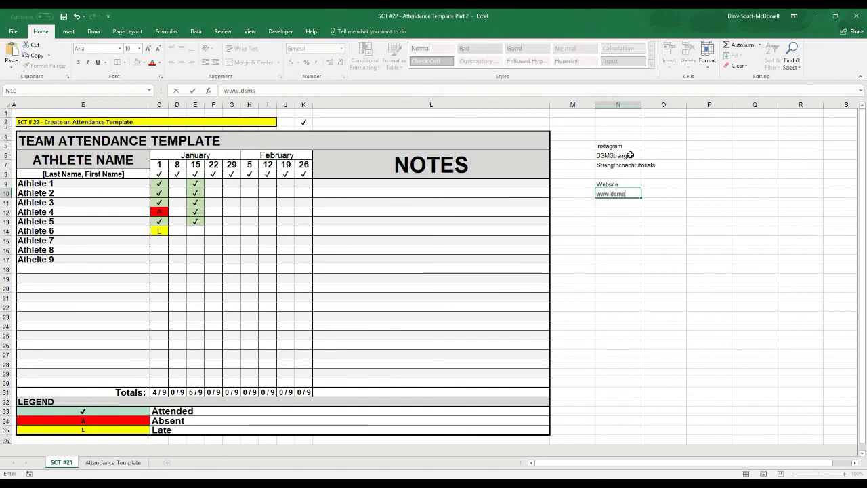
{"action": "type", "text": "trength.com"}
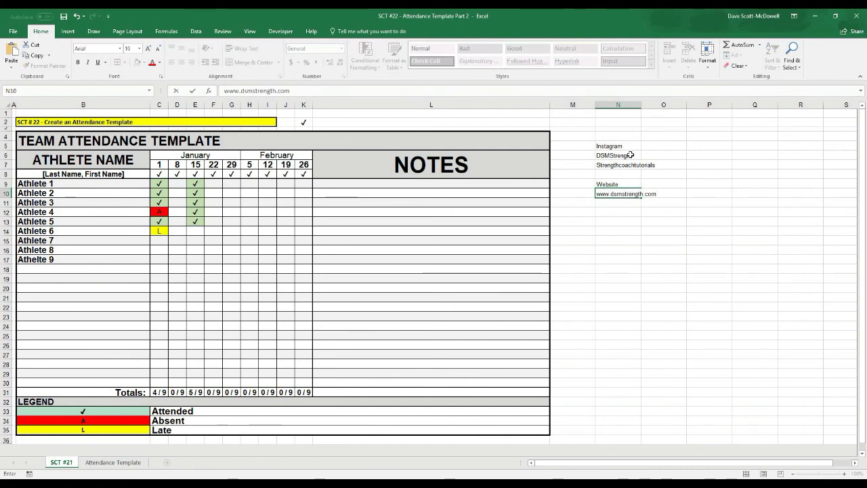
{"action": "key", "text": "Return"}
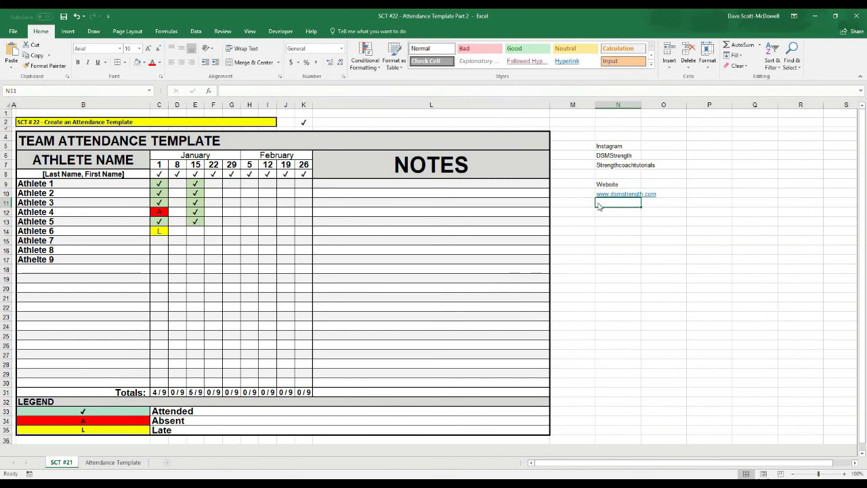
{"action": "left_click", "coordinate": [666, 272]}
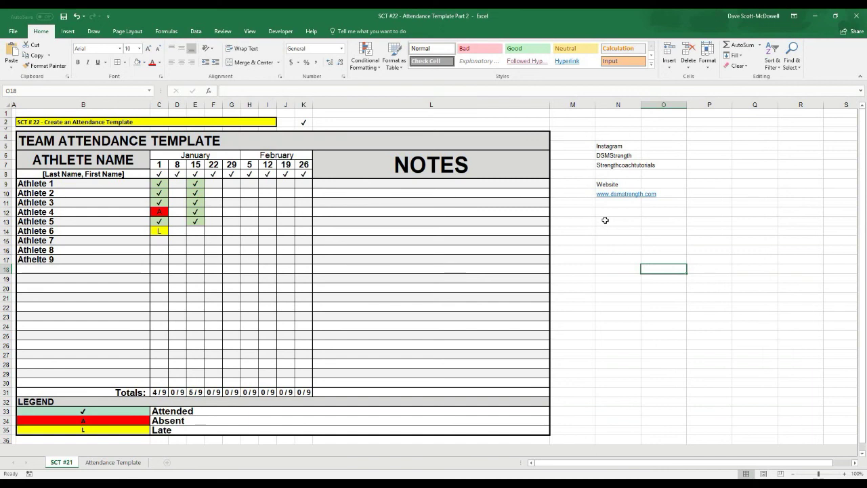
- Enter the contact e-mail address in N13
{"action": "left_click", "coordinate": [605, 220]}
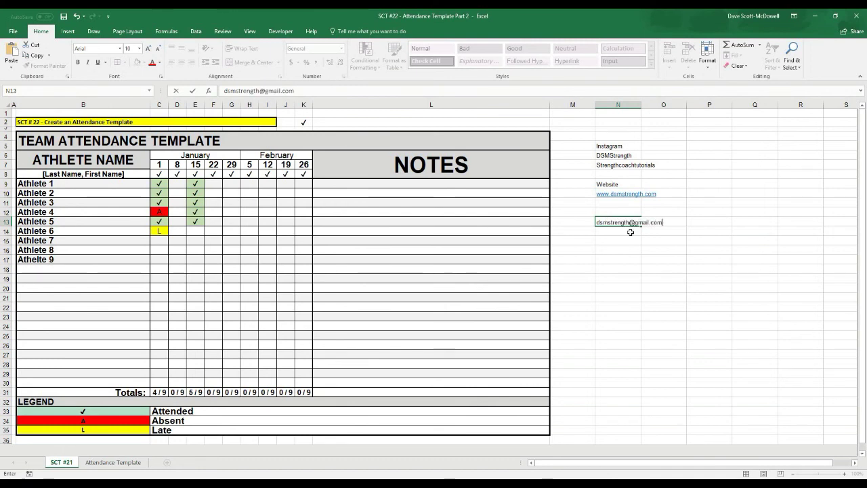
{"action": "left_click", "coordinate": [637, 268]}
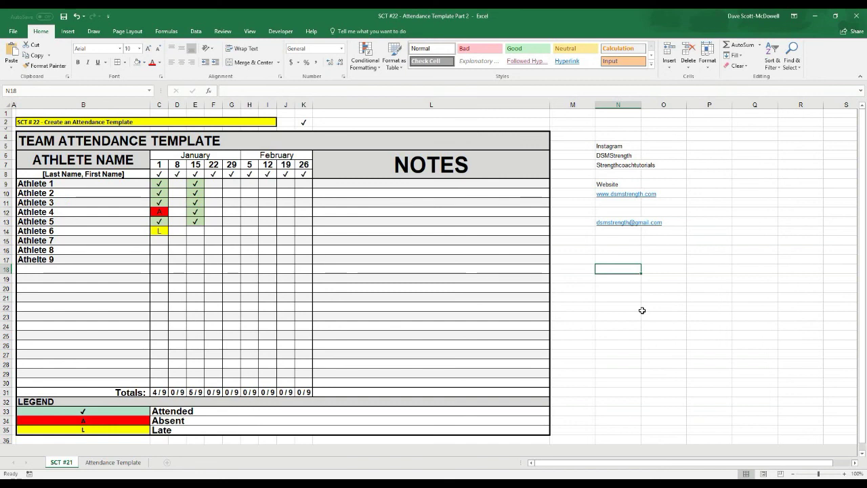
{"action": "left_click", "coordinate": [623, 300]}
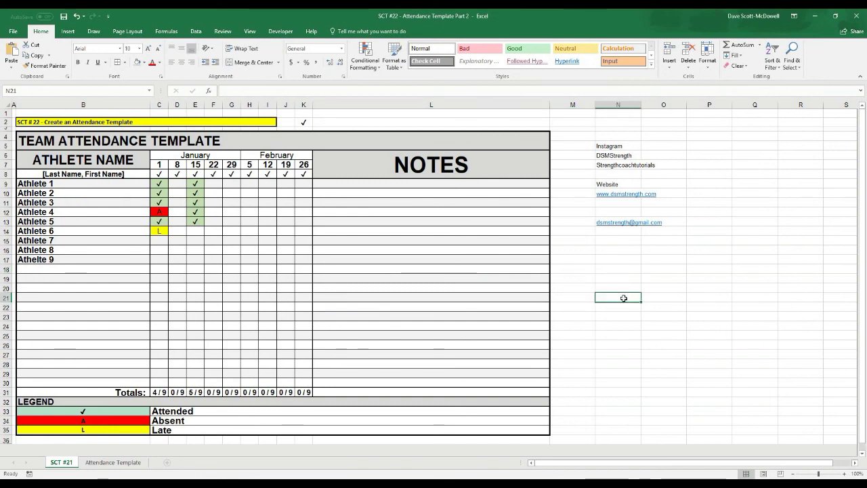